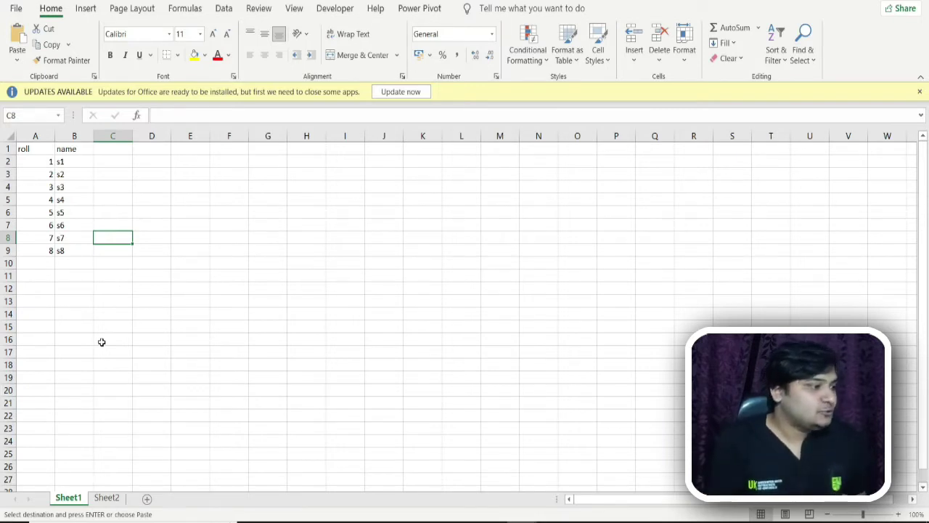
# Examine the roll and name columns on Sheet1 and the course_id and roll columns on Sheet2.
pyautogui.click(33, 136)
pyautogui.click(67, 136)
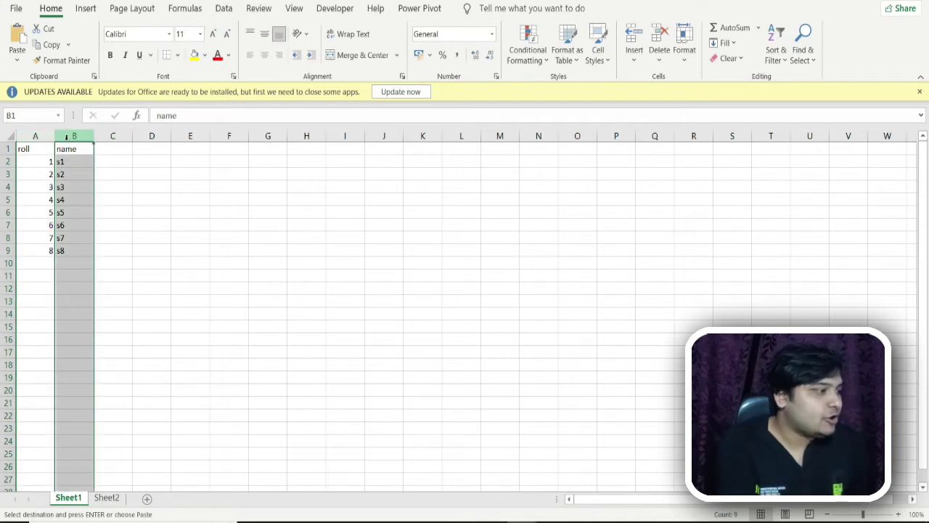
pyautogui.click(72, 148)
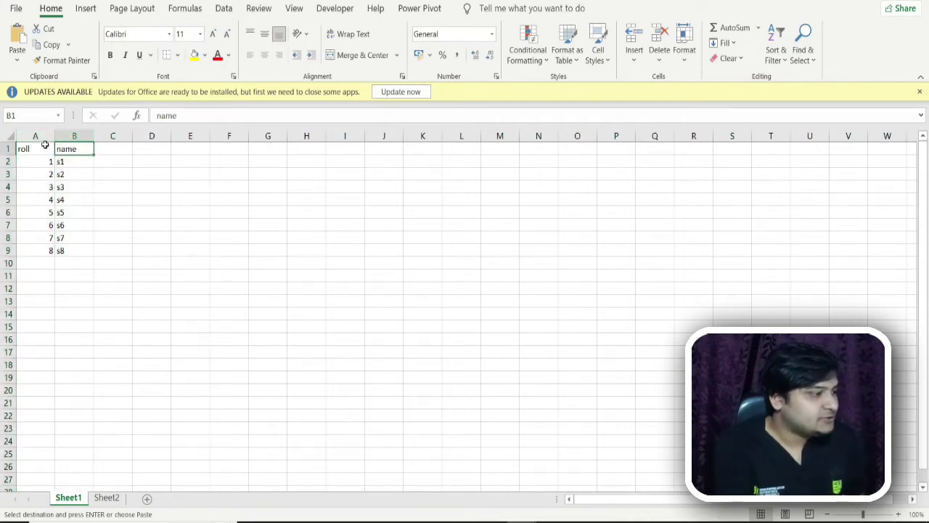
pyautogui.moveTo(23, 149); pyautogui.dragTo(73, 245)
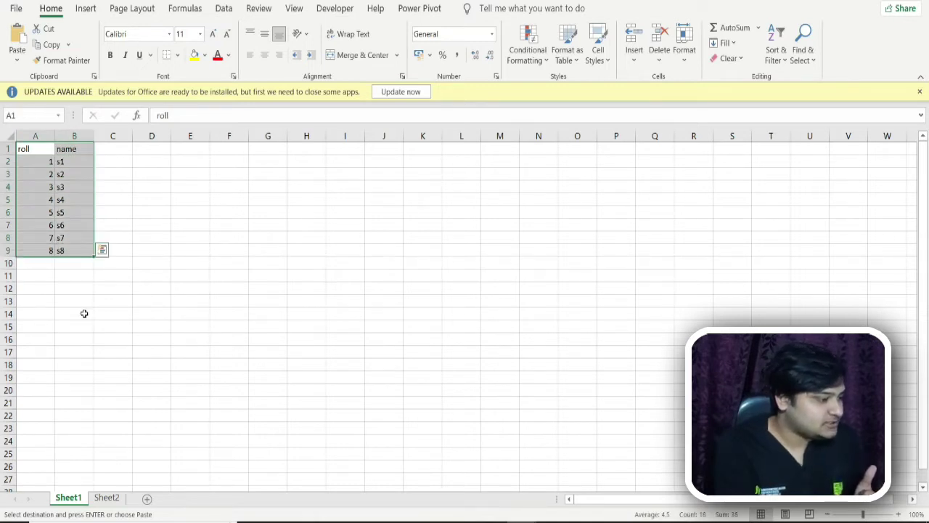
pyautogui.click(108, 498)
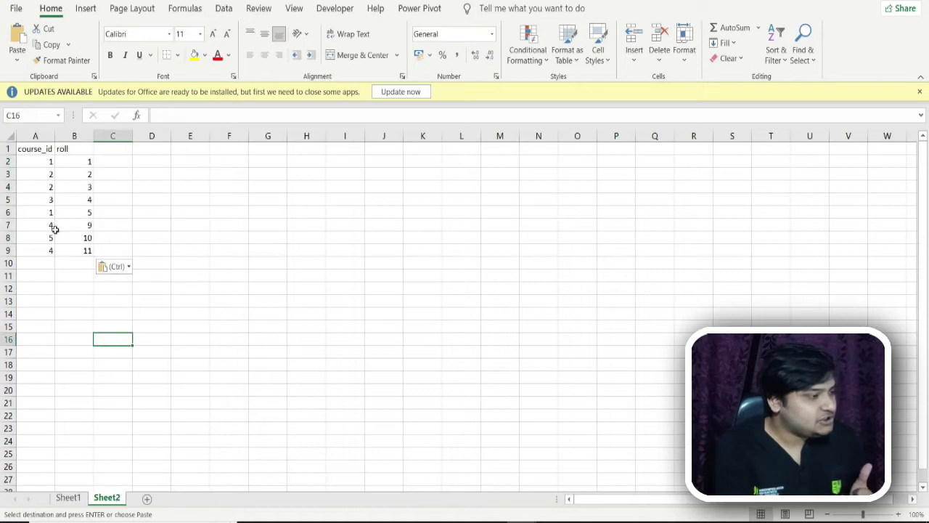
pyautogui.click(35, 135)
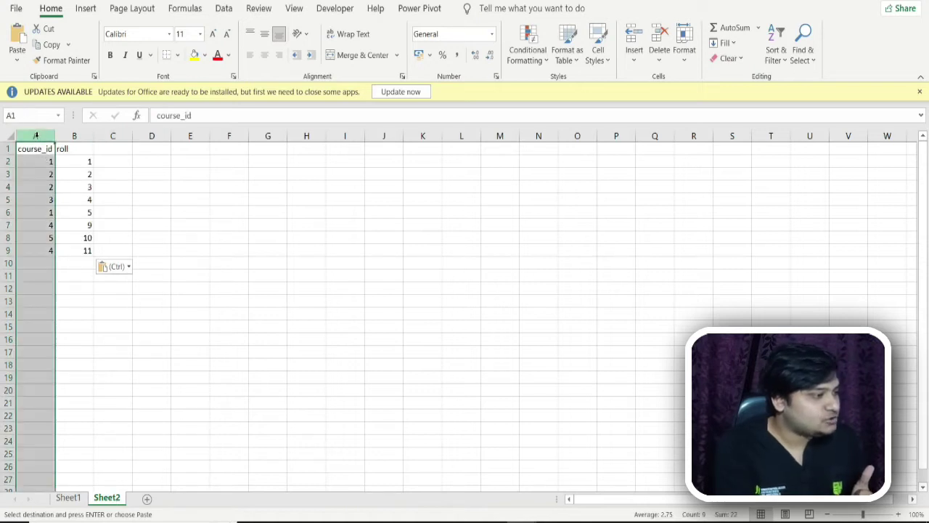
pyautogui.click(85, 135)
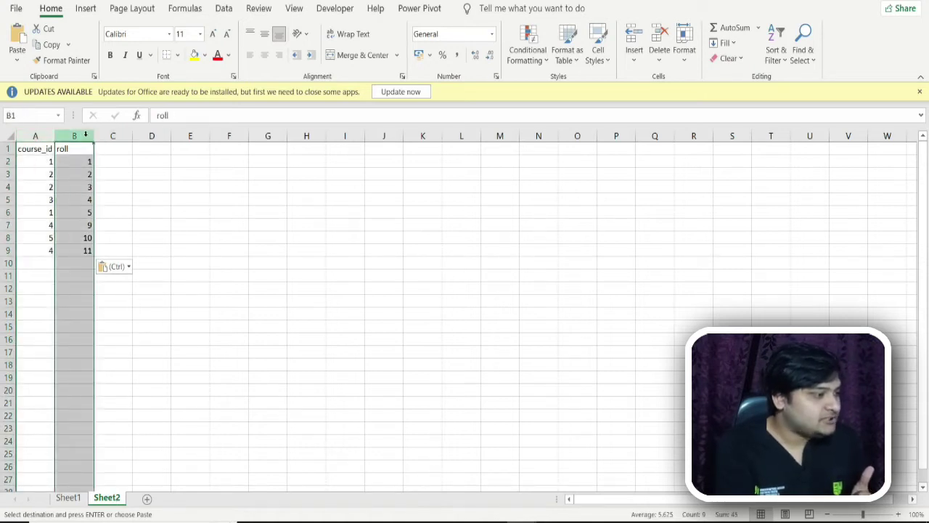
pyautogui.click(42, 173)
pyautogui.moveTo(42, 174); pyautogui.dragTo(65, 211)
pyautogui.click(65, 211)
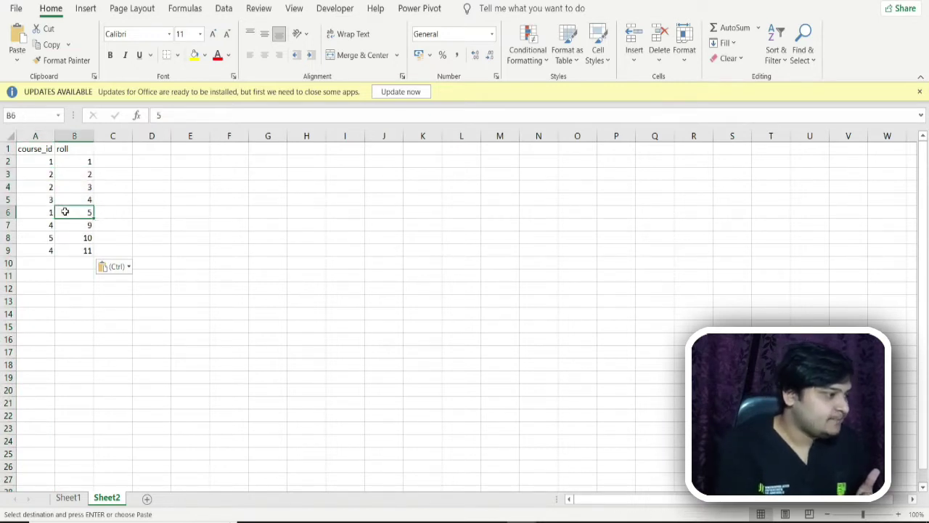
pyautogui.click(51, 189)
pyautogui.click(69, 497)
pyautogui.click(100, 498)
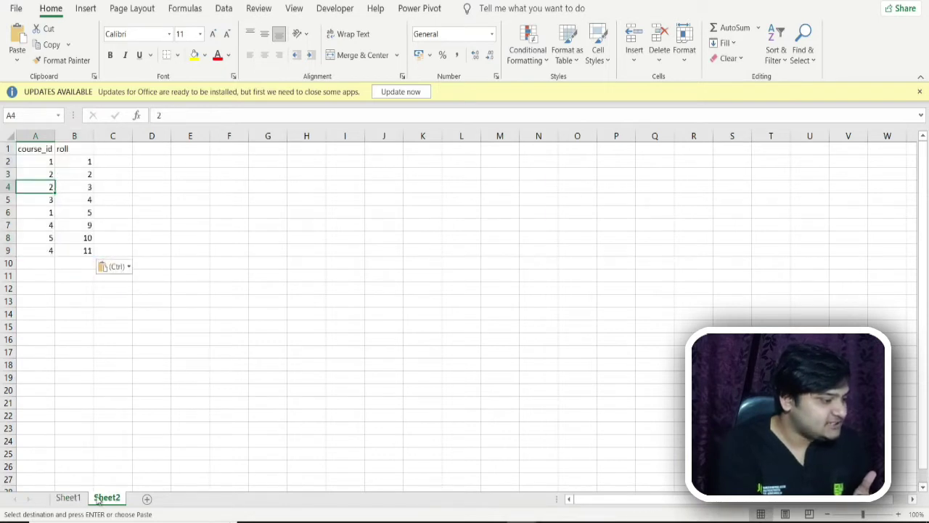
pyautogui.click(68, 498)
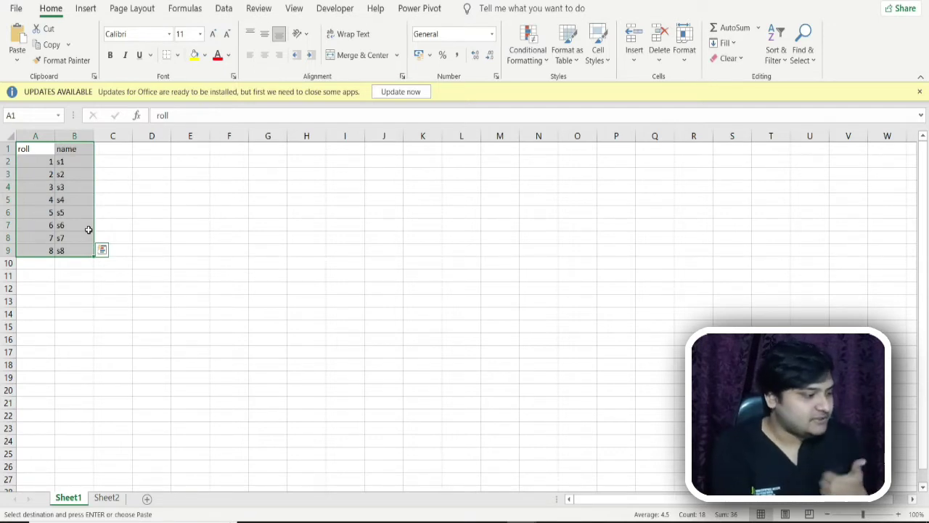
pyautogui.click(112, 500)
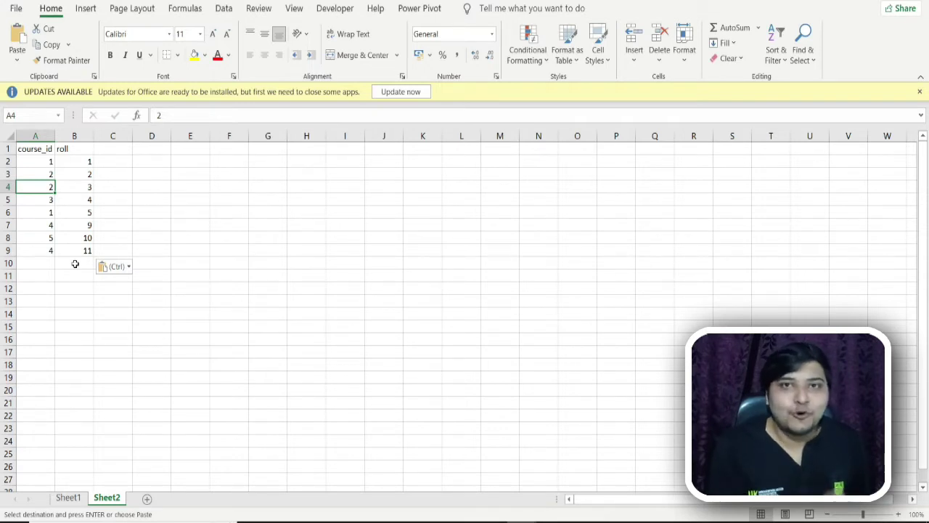
# Convert the roll and name data in A1:B9 on Sheet1 into a table with headers.
pyautogui.click(68, 498)
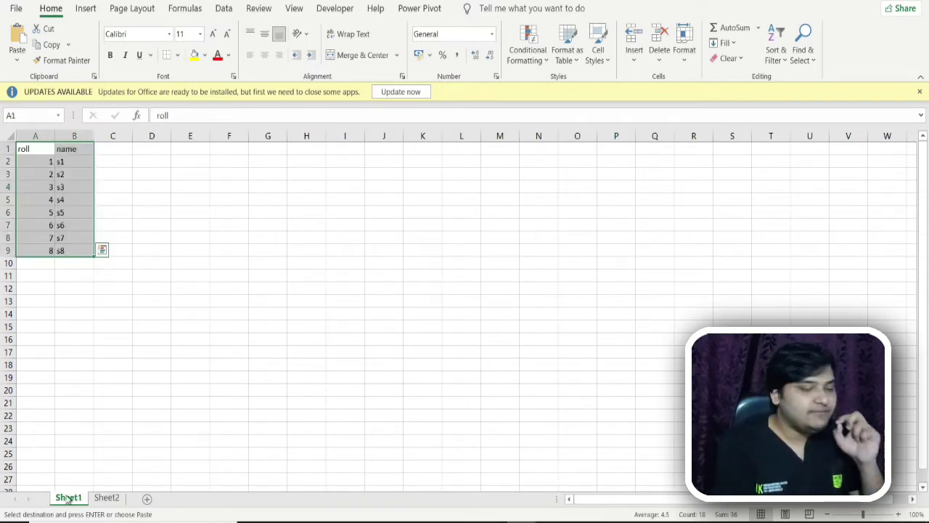
pyautogui.click(51, 200)
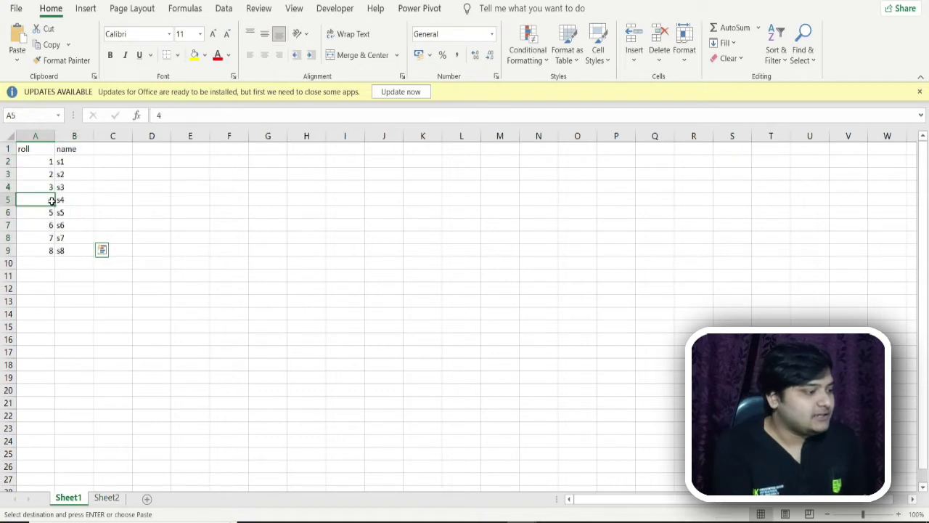
pyautogui.hotkey('ctrl', 'a')
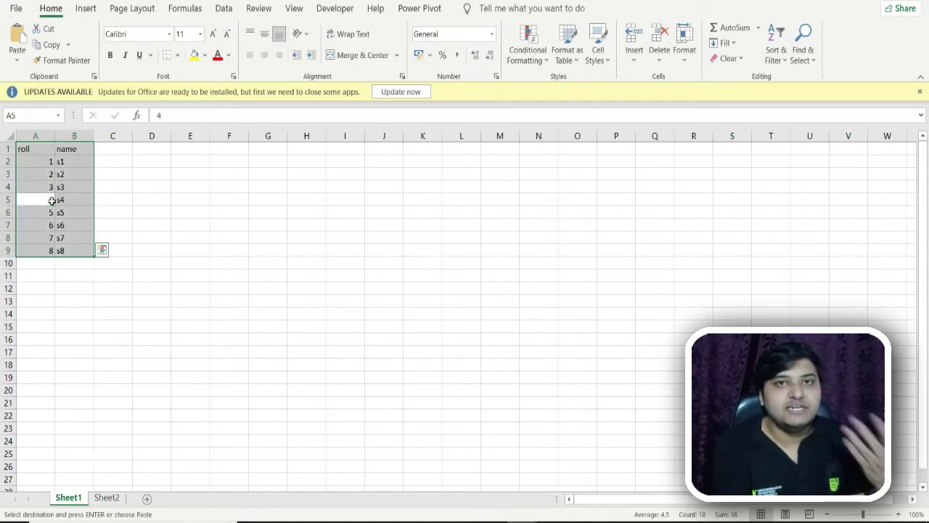
pyautogui.click(60, 187)
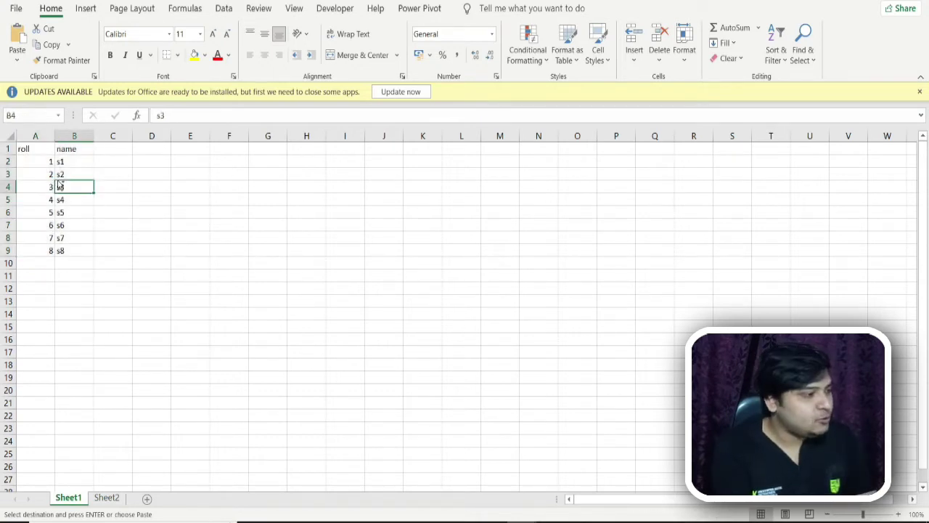
pyautogui.hotkey('ctrl', 'a')
pyautogui.hotkey('ctrl', 't')
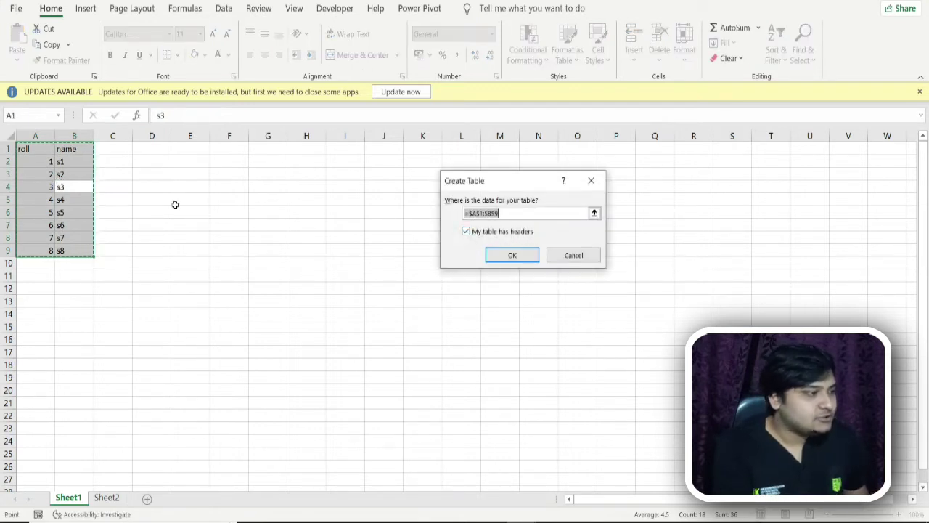
pyautogui.click(513, 256)
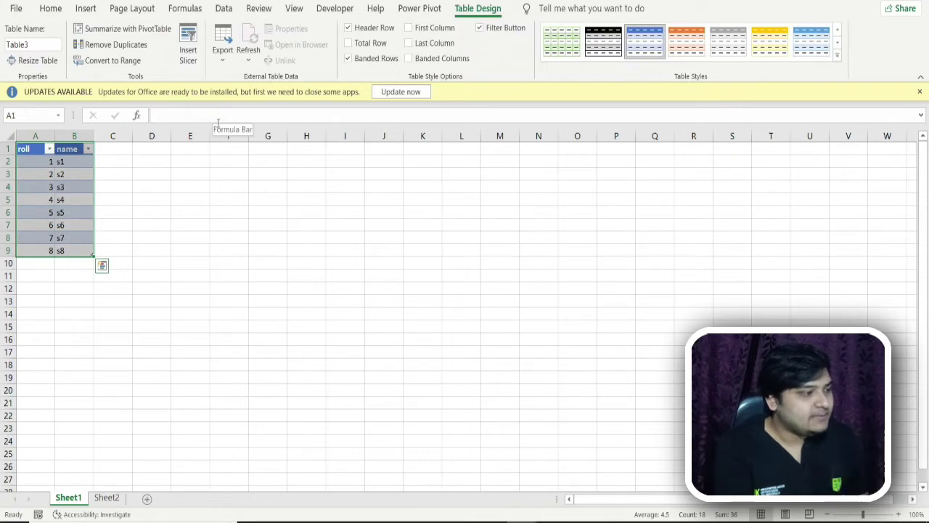
# Rename the roll and name table on Sheet1 as Data1.
pyautogui.click(40, 45)
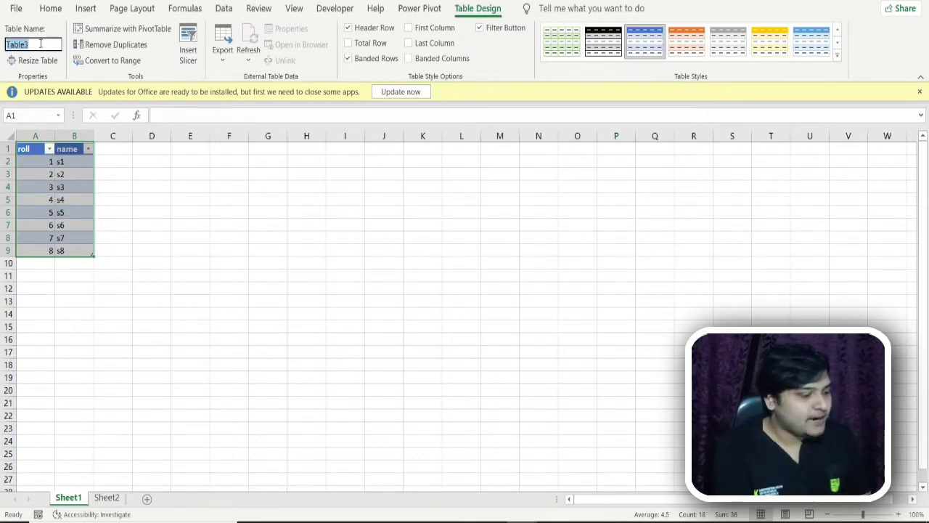
pyautogui.press('capslock')
pyautogui.write('D')
pyautogui.press('capslock')
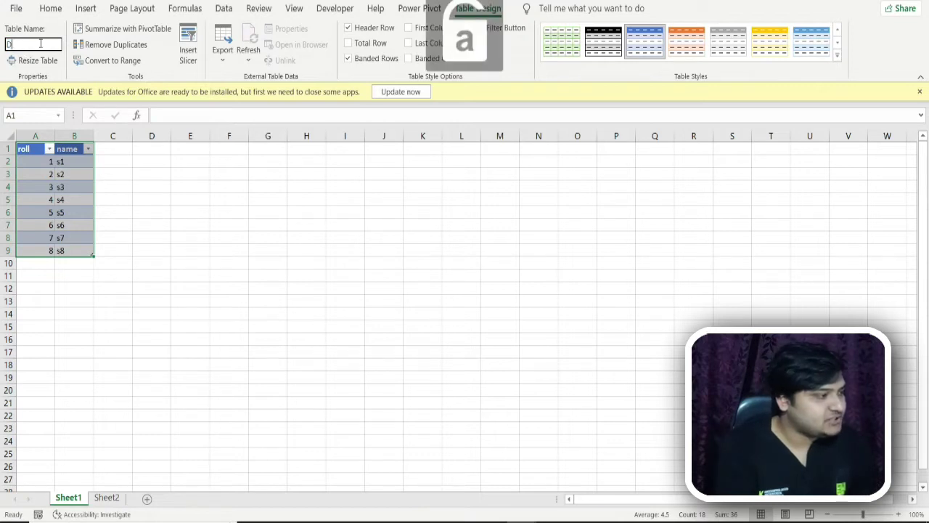
pyautogui.write('ata1')
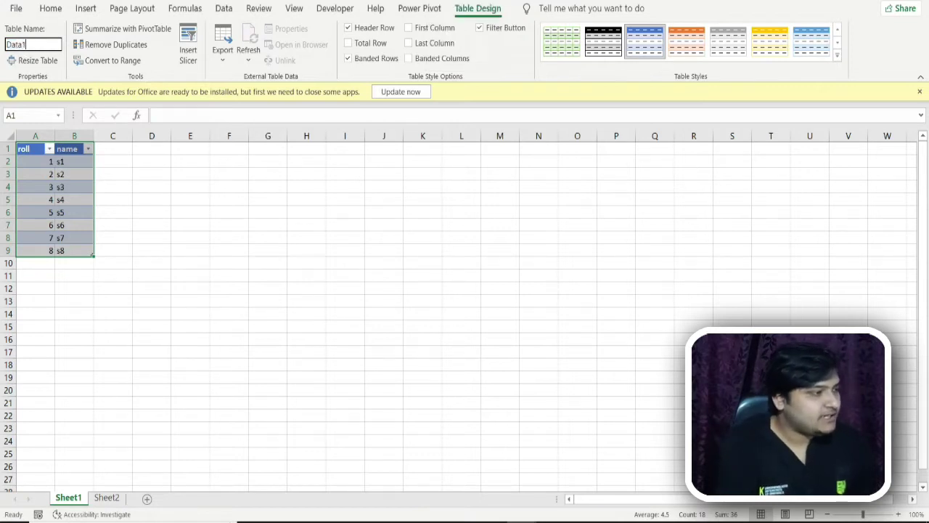
pyautogui.press('Return')
pyautogui.click(95, 312)
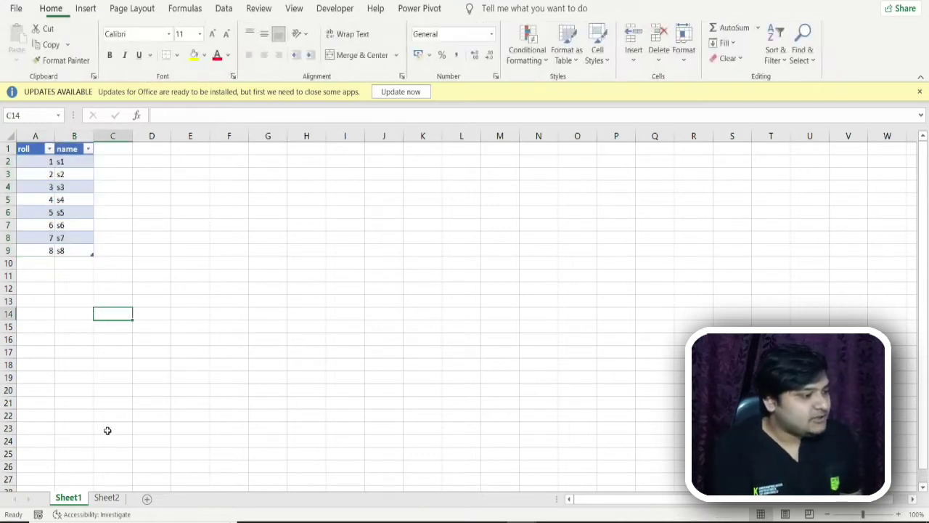
# Convert the course_id and roll data in A1:B9 on Sheet2 into a table with headers.
pyautogui.click(107, 498)
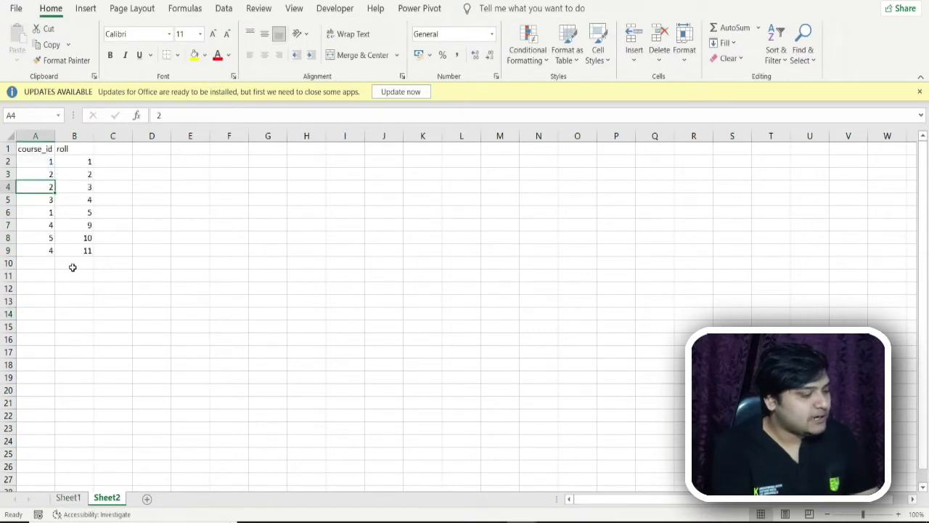
pyautogui.hotkey('ctrl', 'a')
pyautogui.hotkey('ctrl', 't')
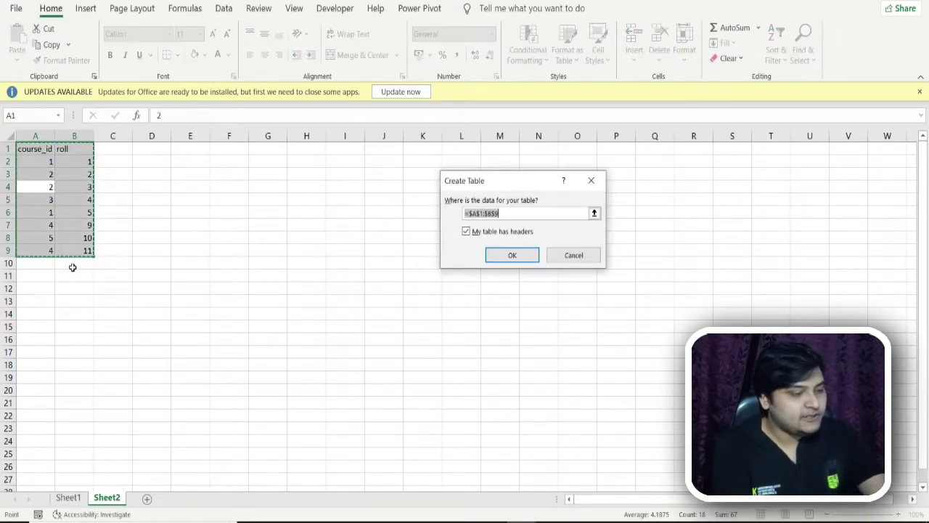
pyautogui.press('Return')
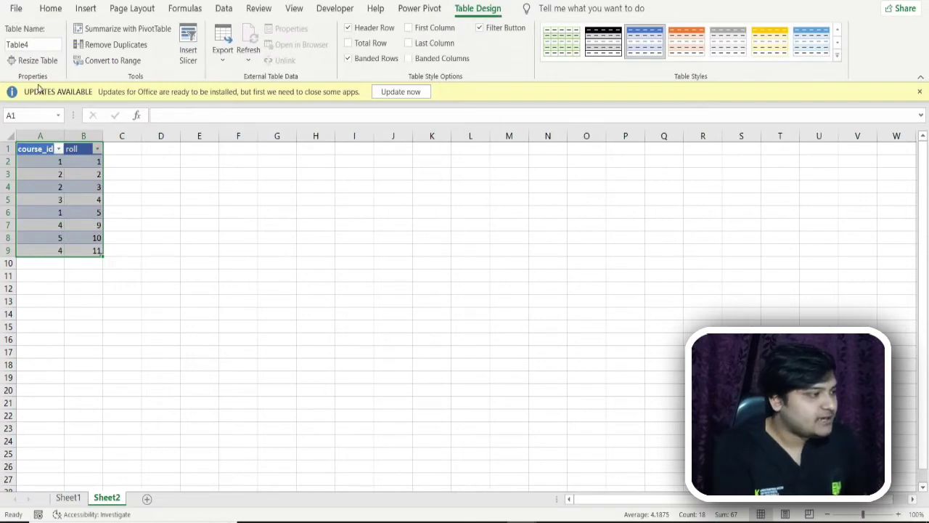
# Rename the course_id and roll table on Sheet2 as Data2.
pyautogui.click(42, 45)
pyautogui.write('data')
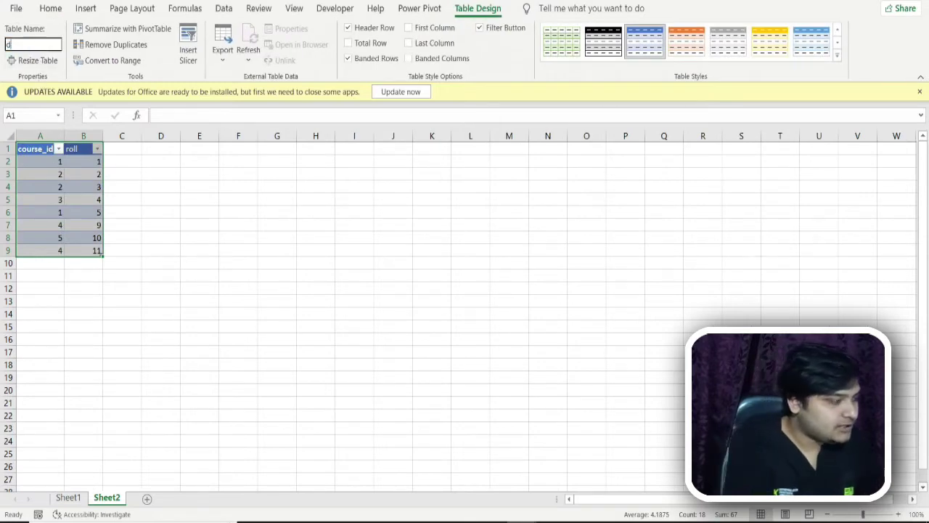
pyautogui.press('BackSpace')
pyautogui.press('BackSpace')
pyautogui.press('BackSpace')
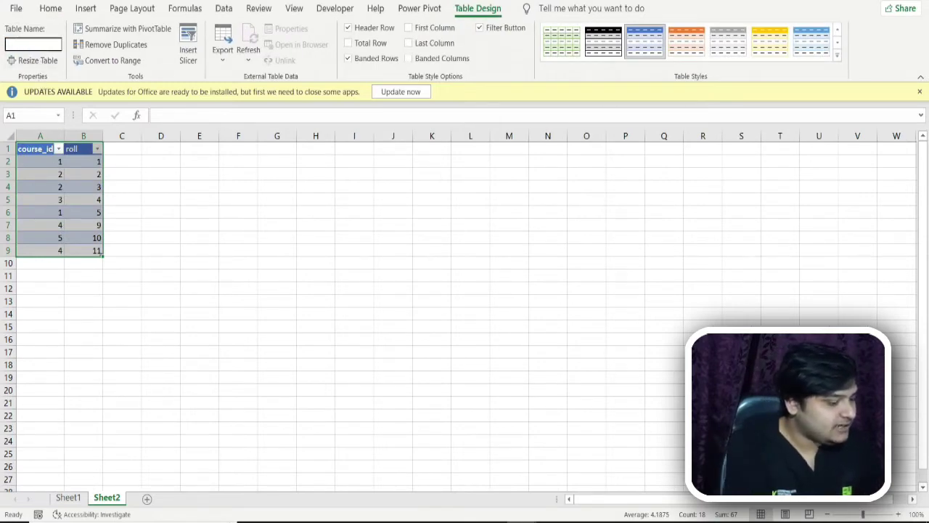
pyautogui.write('D')
pyautogui.press('capslock')
pyautogui.write('ata2')
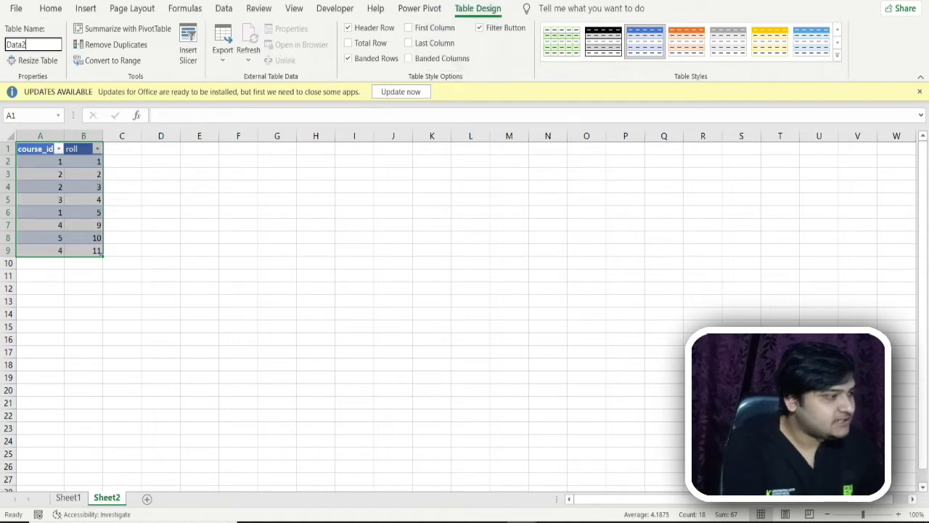
pyautogui.press('Return')
pyautogui.click(120, 326)
pyautogui.click(88, 211)
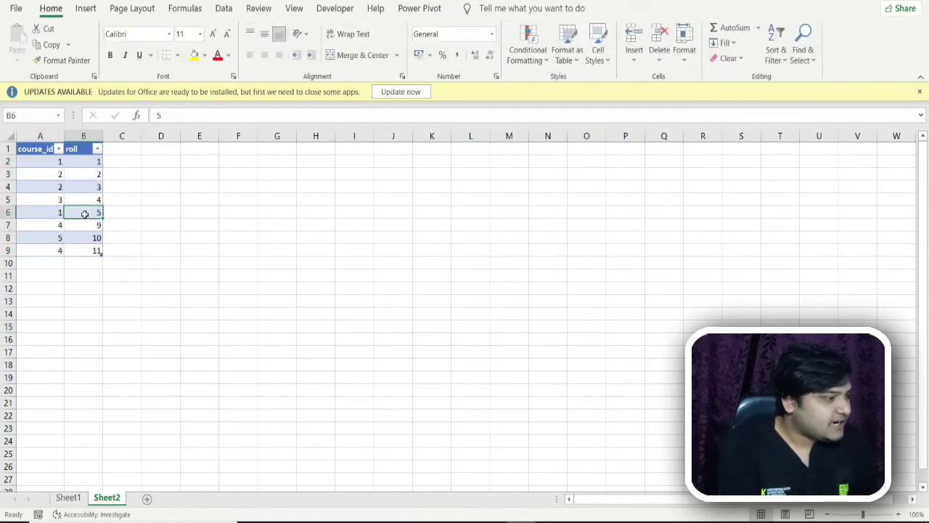
# Create a Power Query query from the Data1 table on Sheet1, load it to a new sheet, and widen the Workbook Queries pane.
pyautogui.click(73, 499)
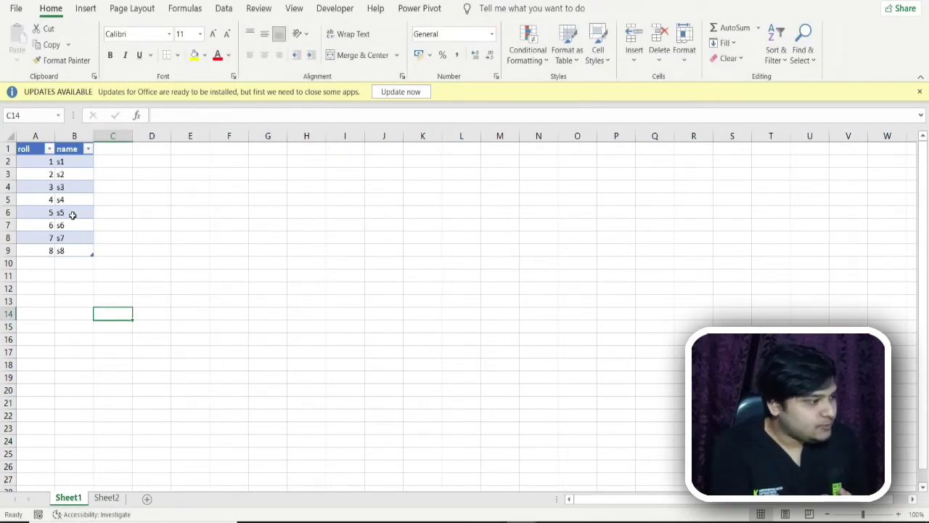
pyautogui.click(72, 215)
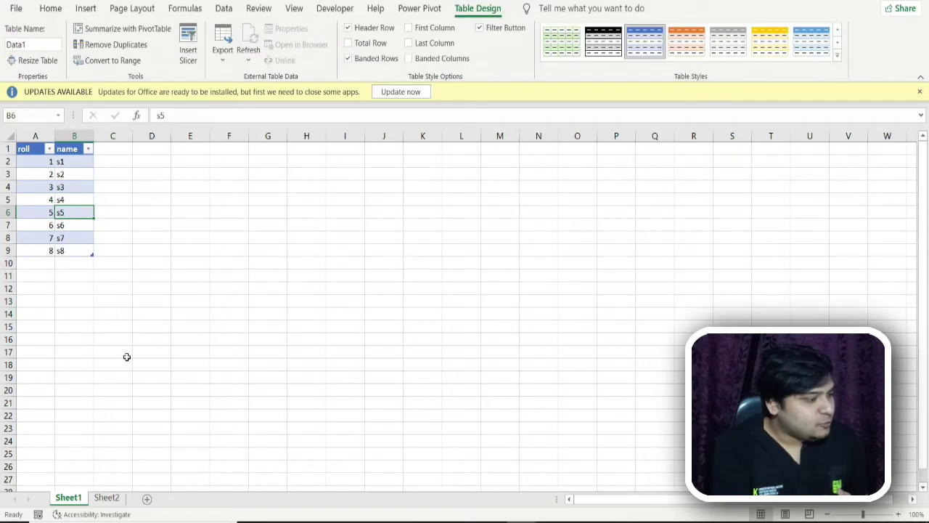
pyautogui.click(225, 10)
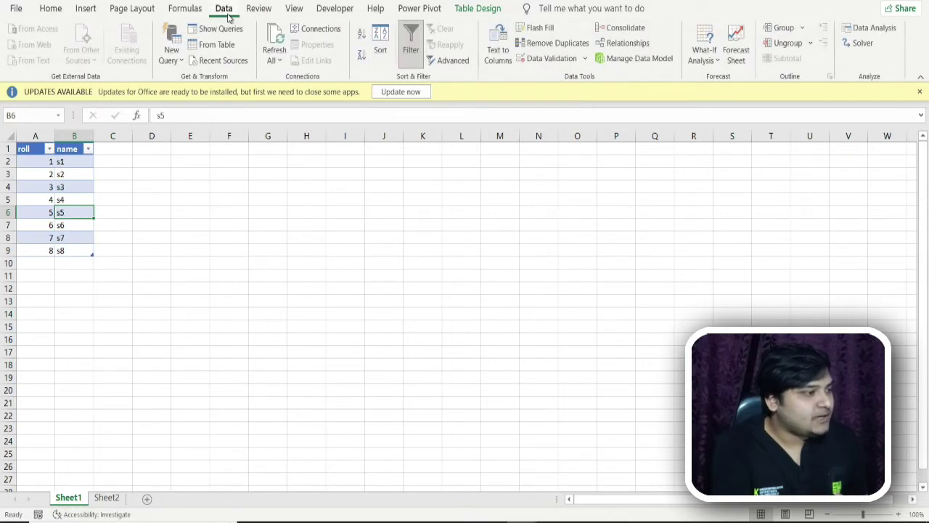
pyautogui.click(223, 44)
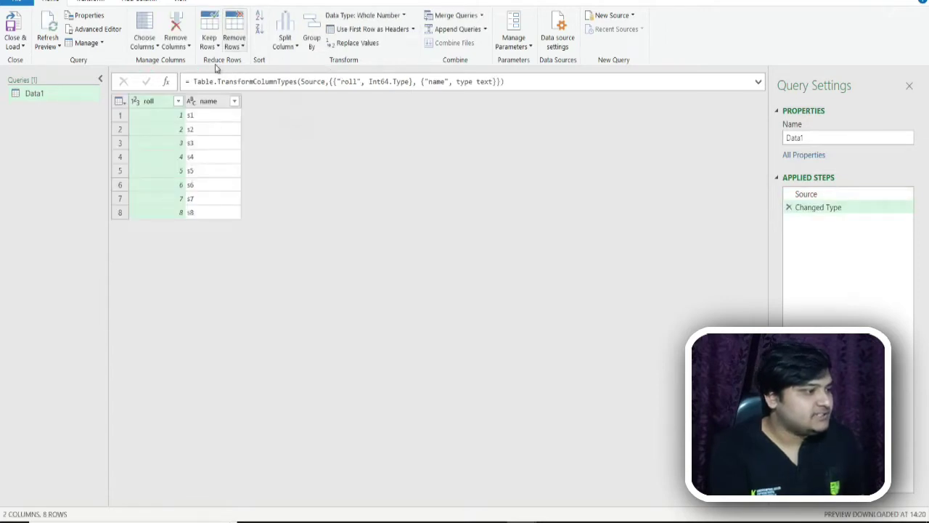
pyautogui.click(19, 29)
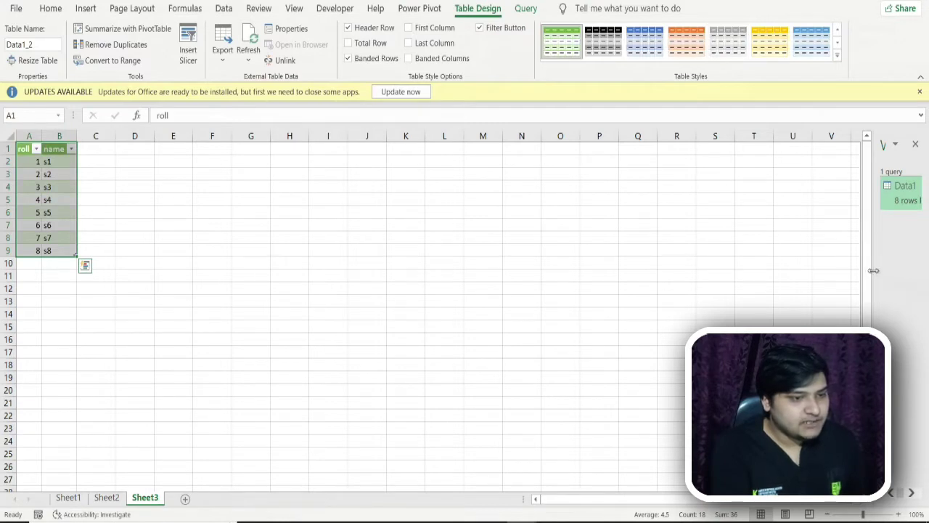
pyautogui.moveTo(874, 270); pyautogui.dragTo(745, 277)
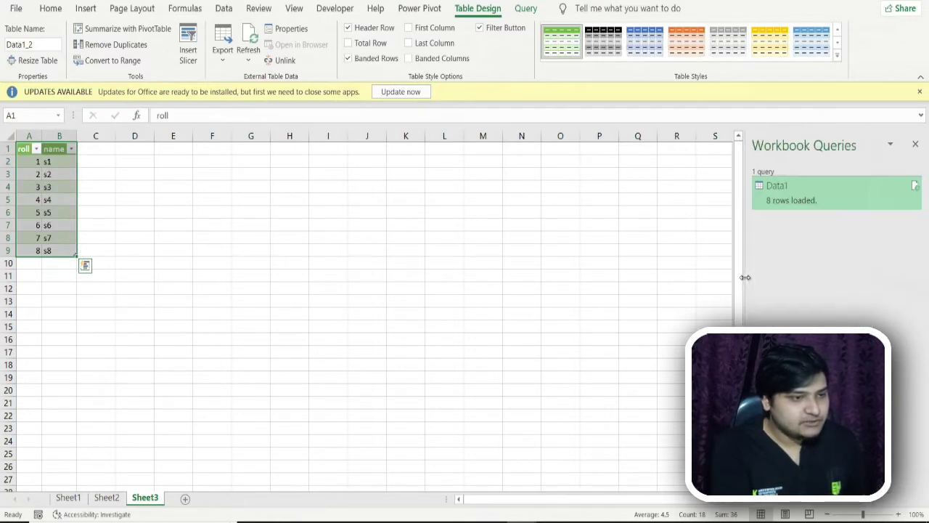
# Create a Power Query query from the Data2 table on Sheet2, load it to a new sheet, and widen the Workbook Queries pane.
pyautogui.click(112, 496)
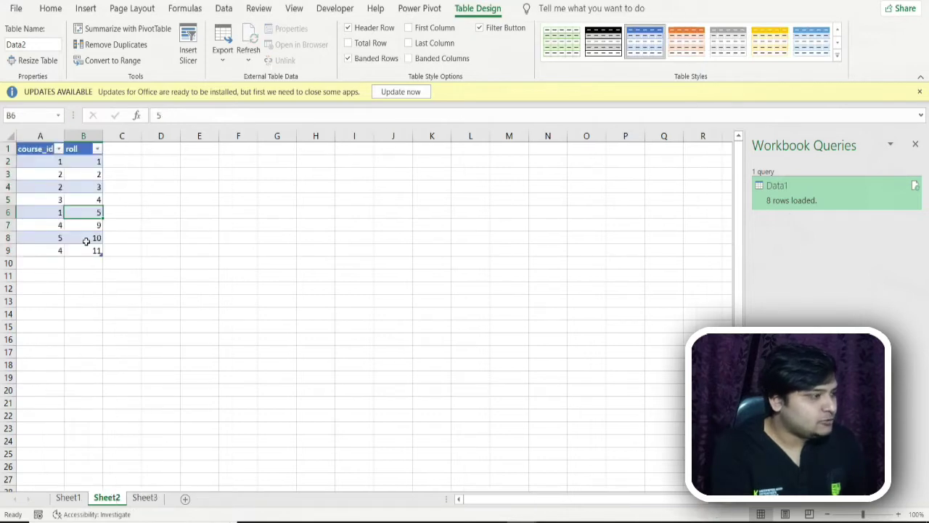
pyautogui.click(225, 8)
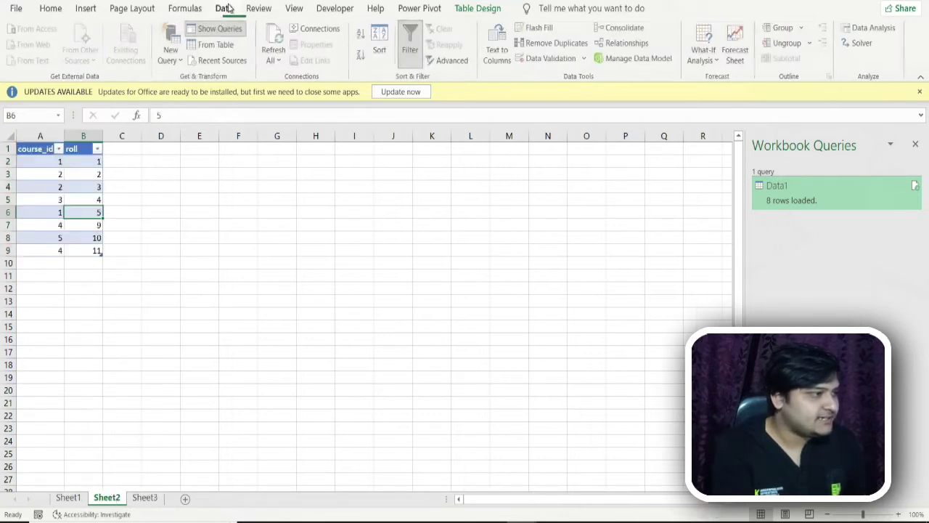
pyautogui.click(216, 45)
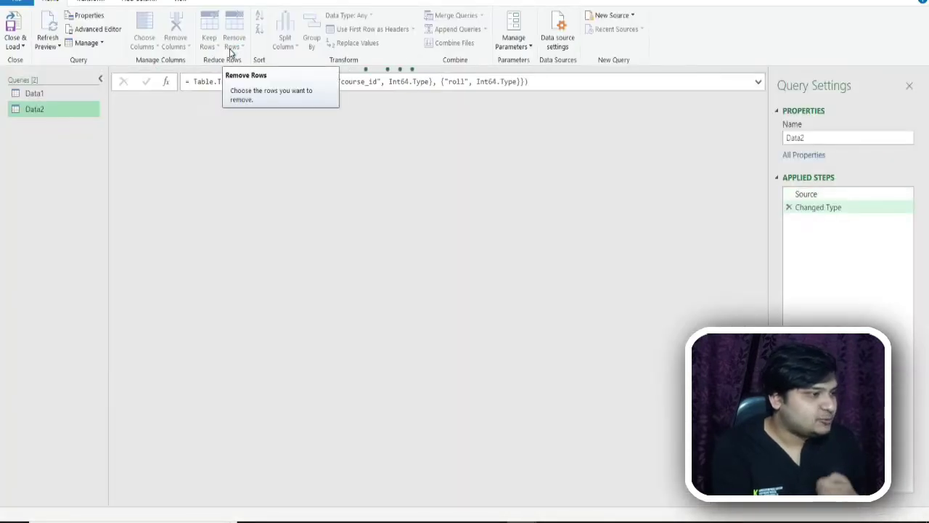
pyautogui.click(14, 24)
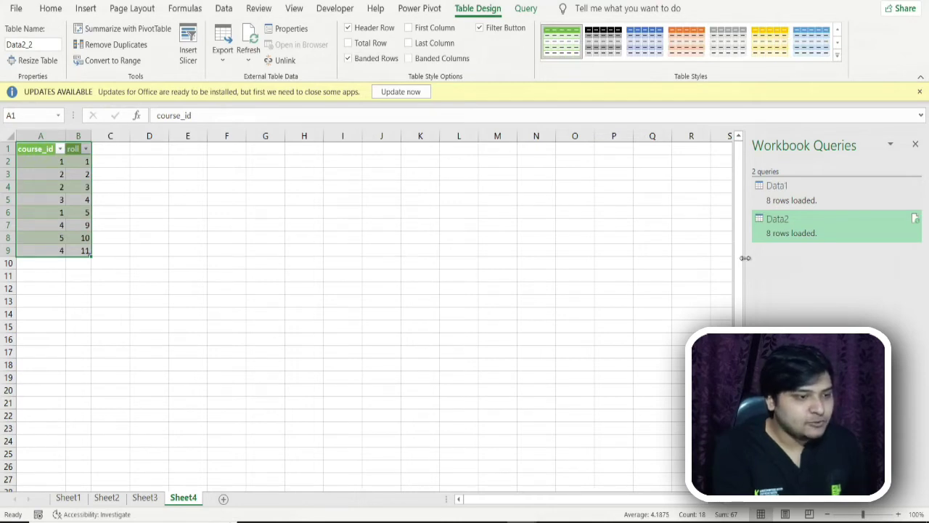
pyautogui.moveTo(745, 259); pyautogui.dragTo(646, 262)
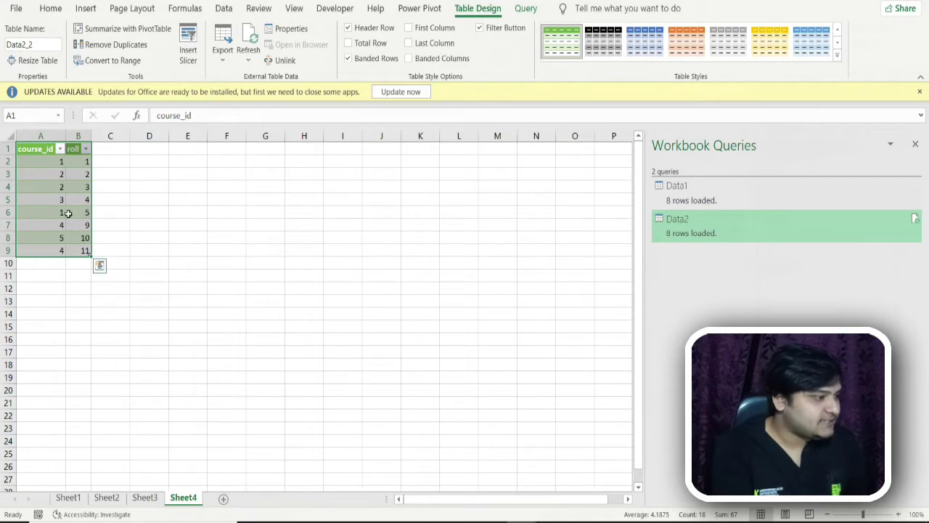
pyautogui.click(68, 213)
pyautogui.click(148, 502)
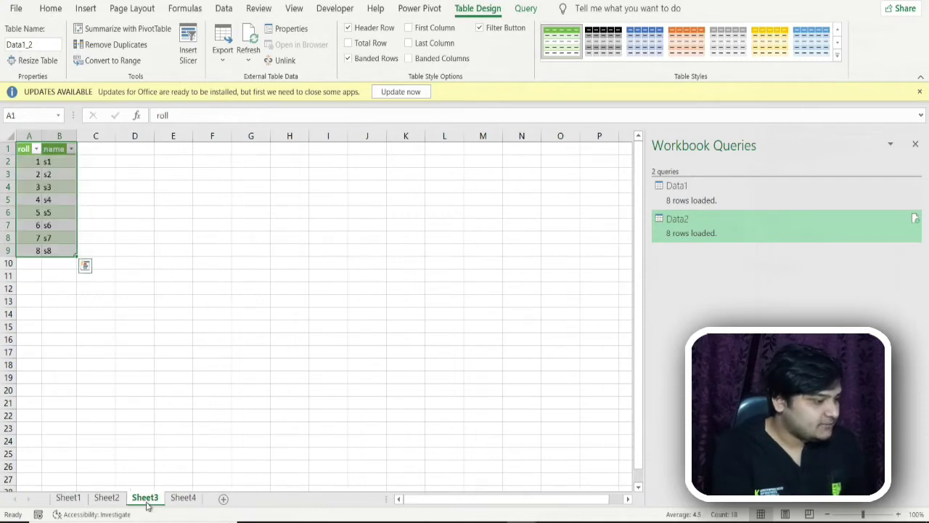
pyautogui.click(171, 504)
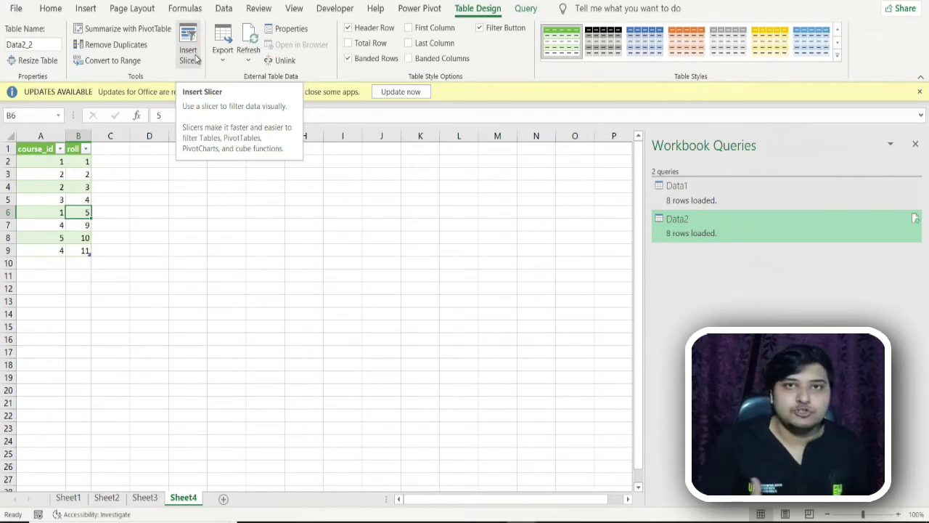
# Start a merge query with Data1 as the first table and Data2 as the second table.
pyautogui.click(75, 196)
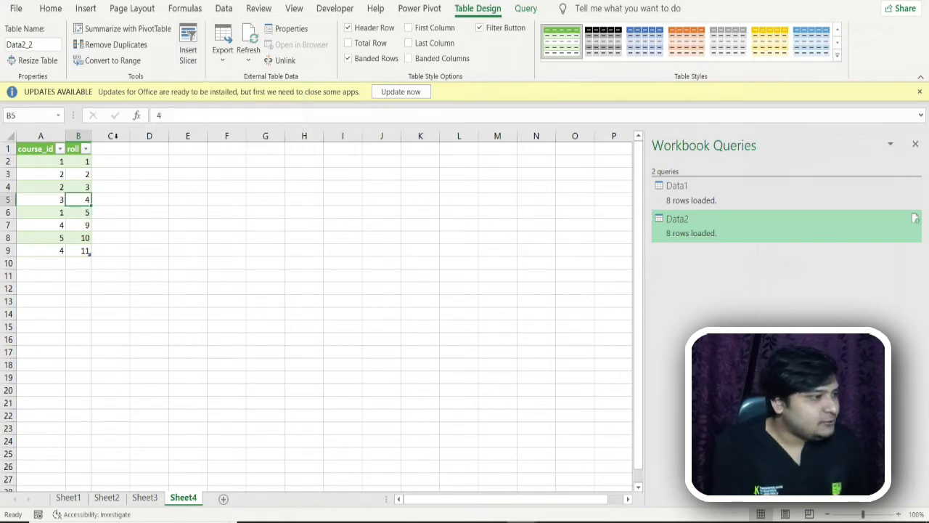
pyautogui.click(223, 8)
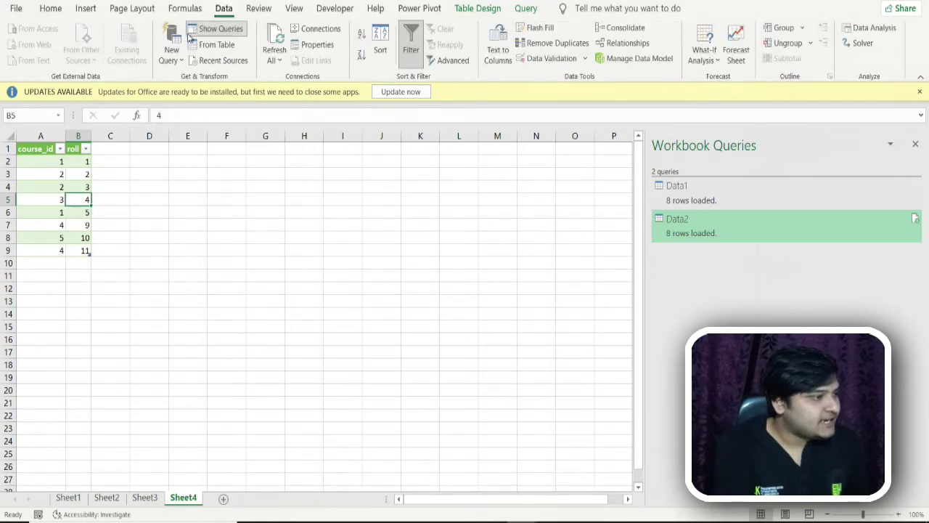
pyautogui.click(174, 61)
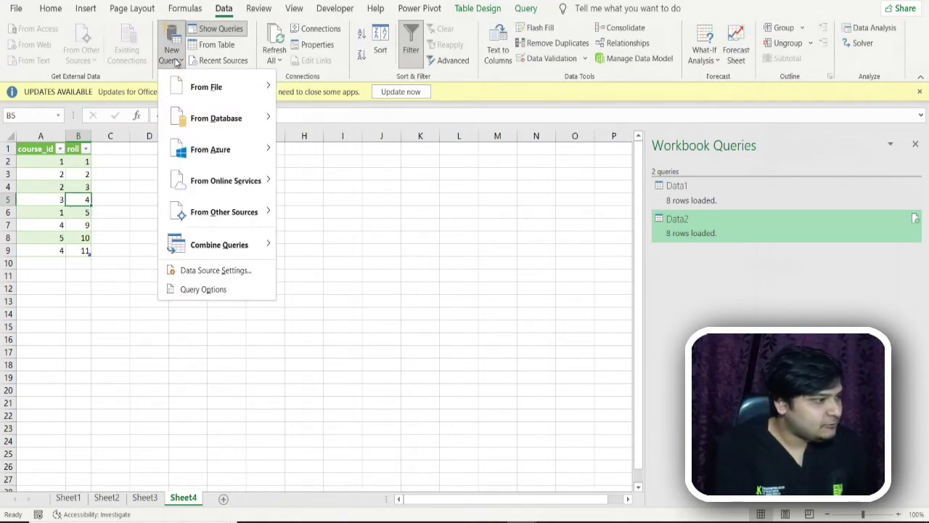
pyautogui.moveTo(210, 239)
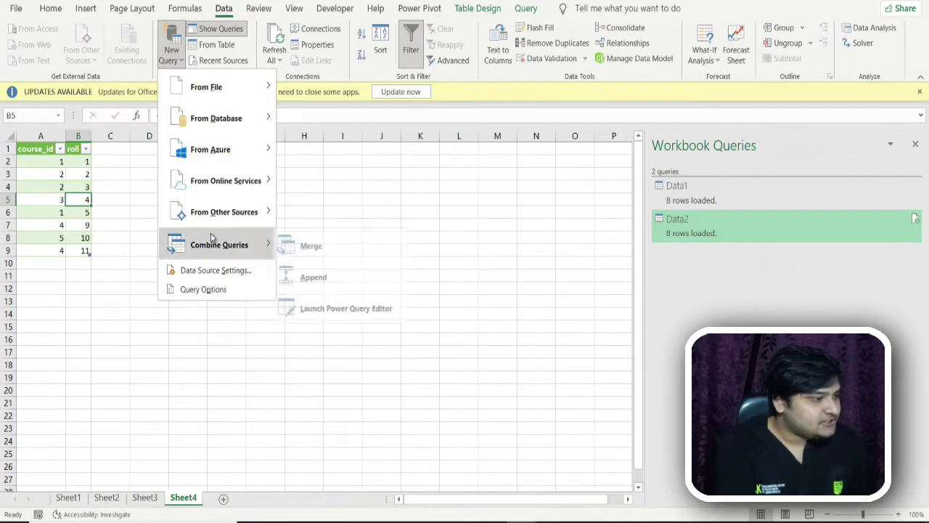
pyautogui.click(320, 246)
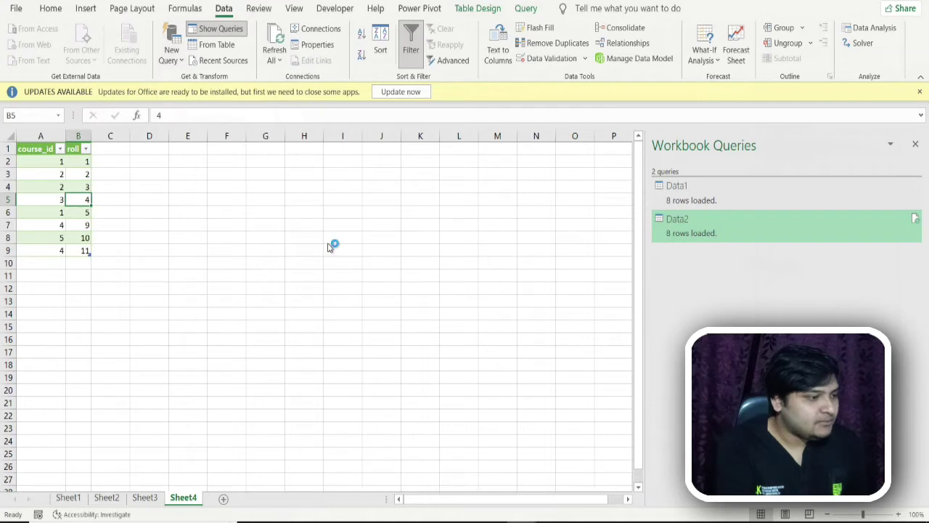
pyautogui.click(373, 131)
pyautogui.click(373, 132)
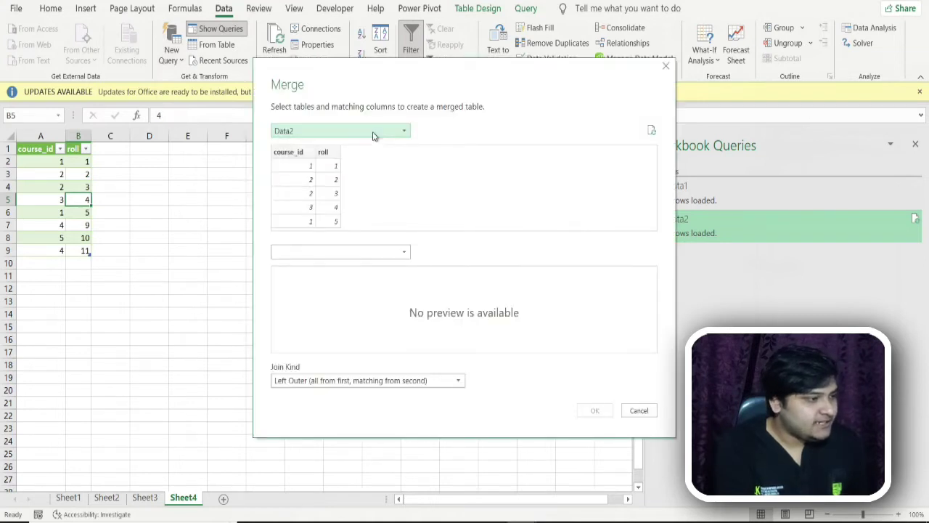
pyautogui.click(373, 133)
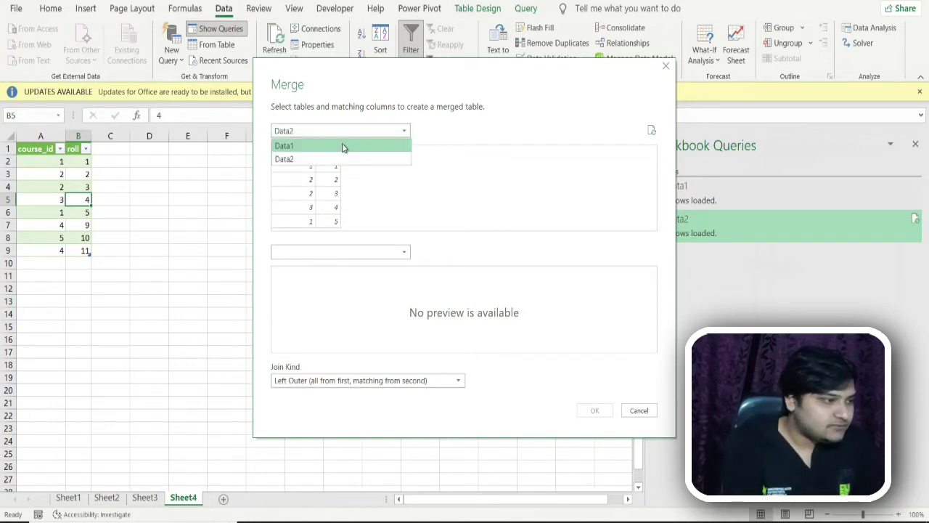
pyautogui.click(344, 148)
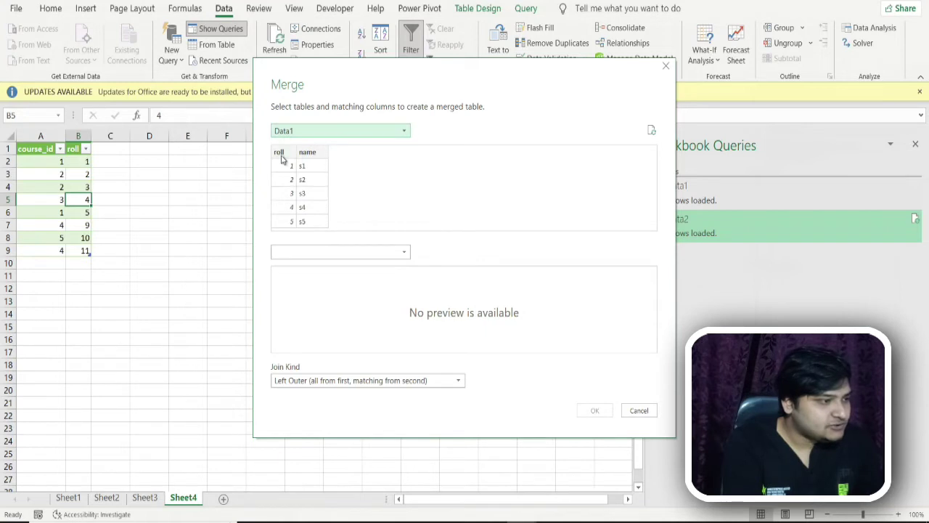
pyautogui.click(346, 254)
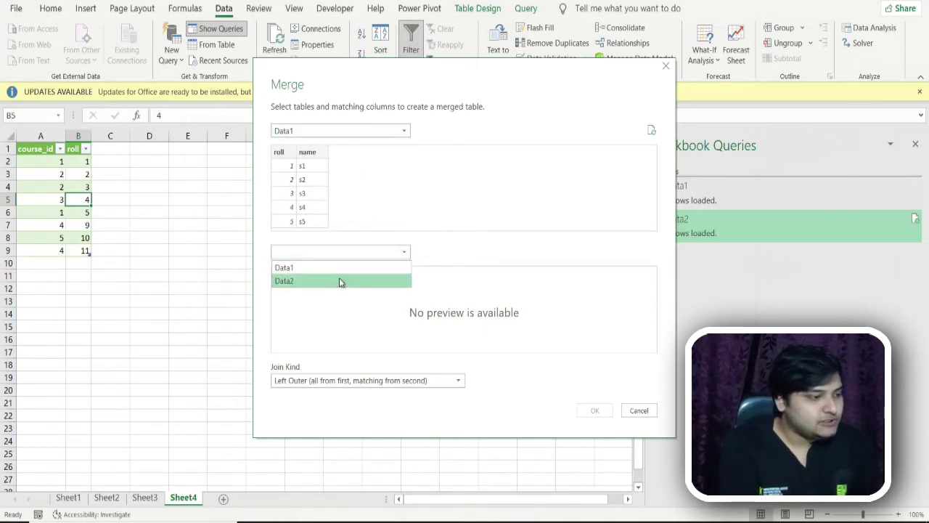
pyautogui.click(339, 282)
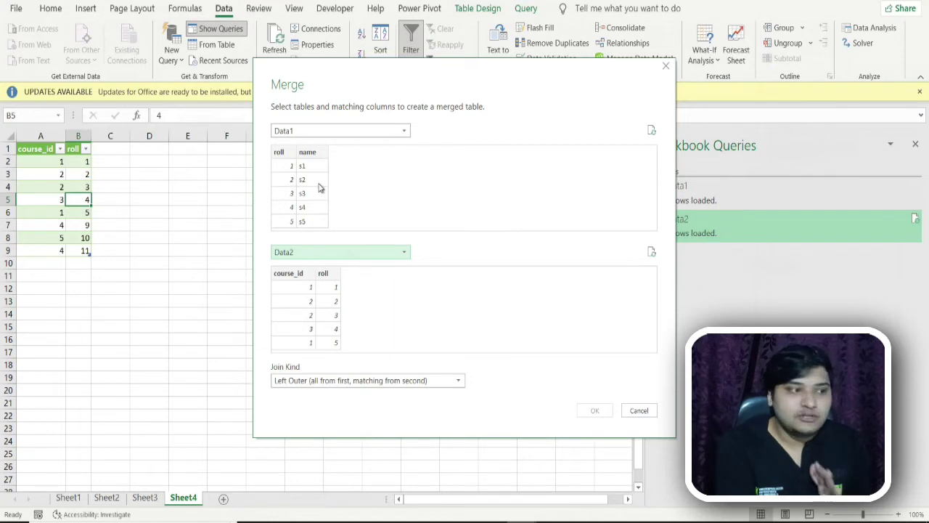
# Match the two tables on their roll columns and create the merge with the Inner (only matching rows) join kind.
pyautogui.click(283, 153)
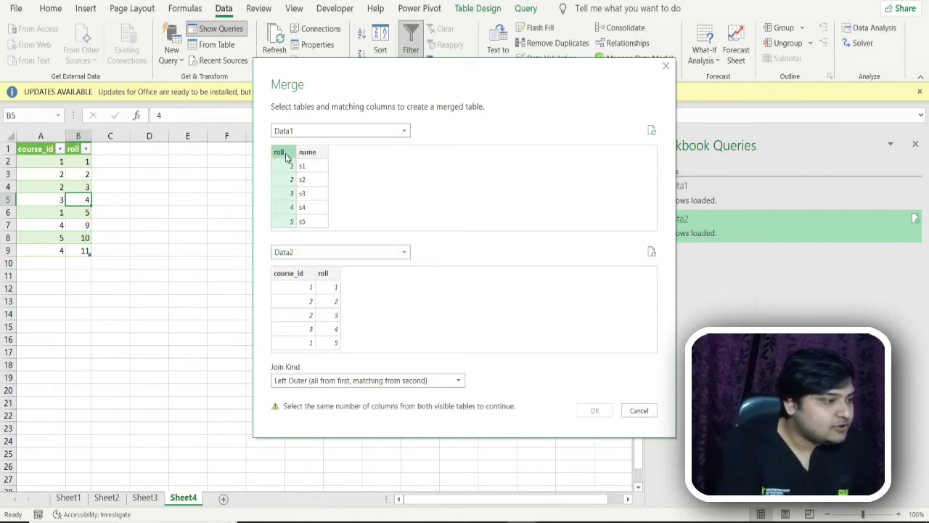
pyautogui.click(327, 284)
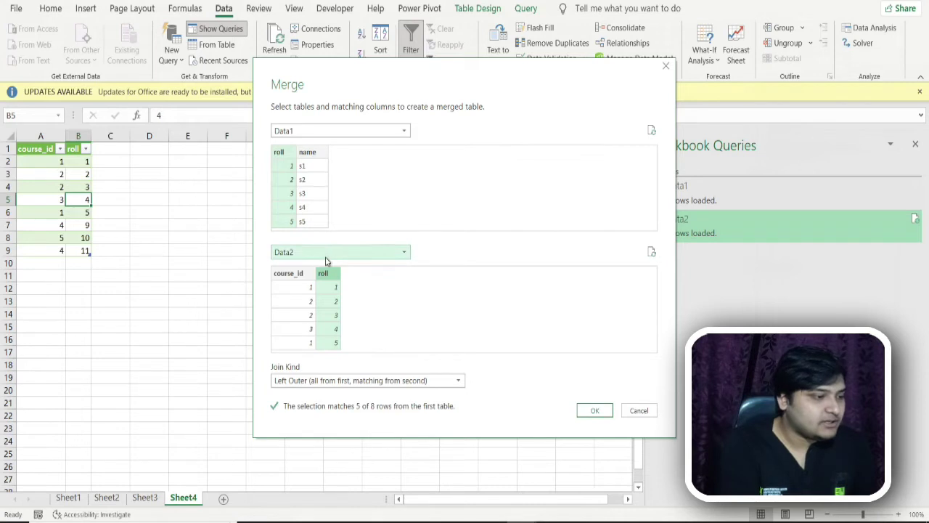
pyautogui.click(461, 383)
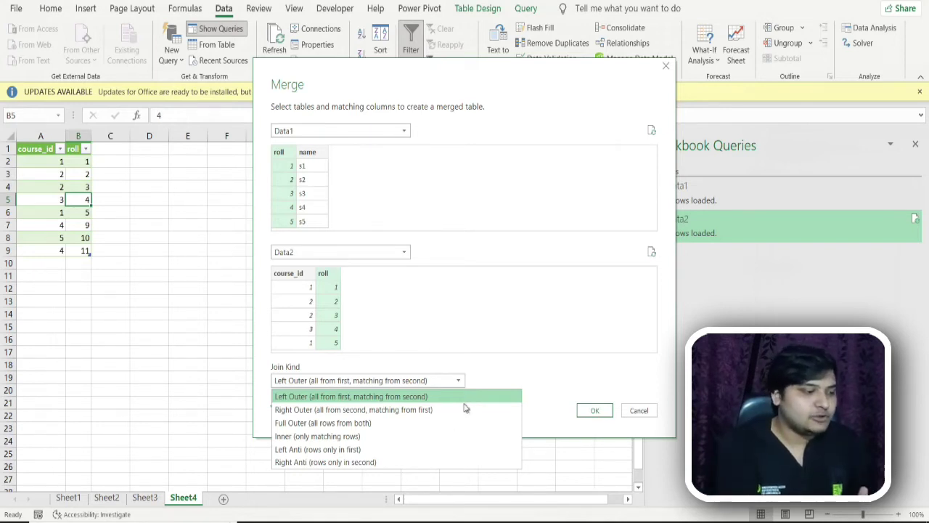
pyautogui.click(439, 443)
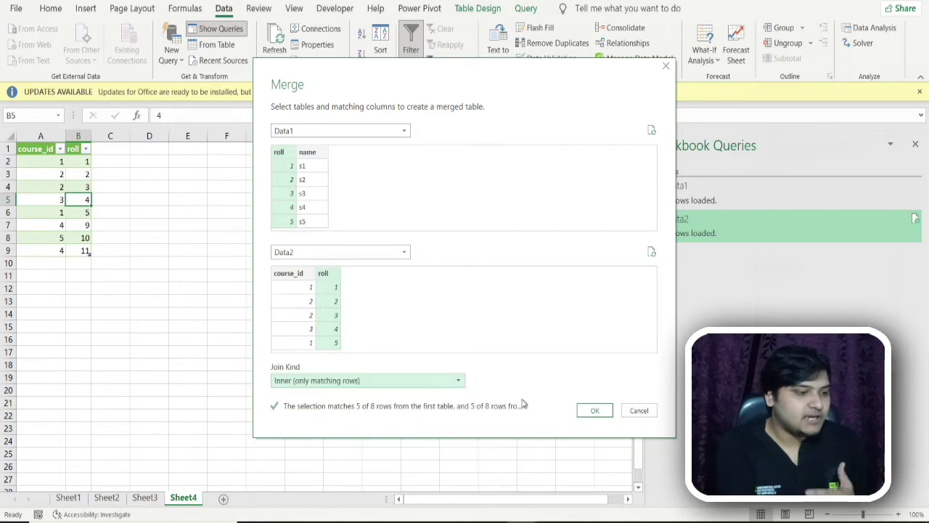
pyautogui.click(583, 411)
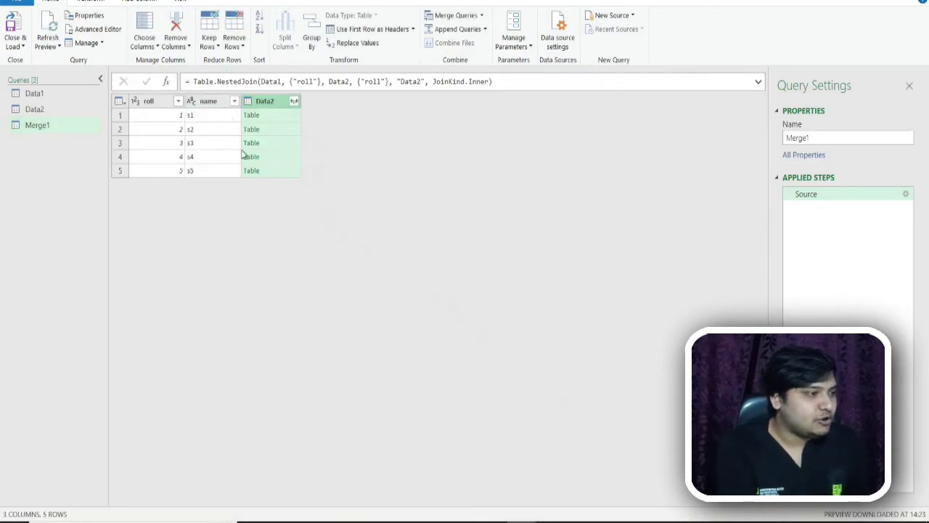
# Expand only course_id from the merged Data2 column, keeping the original column name as prefix, and load the merged query to a new sheet.
pyautogui.click(295, 102)
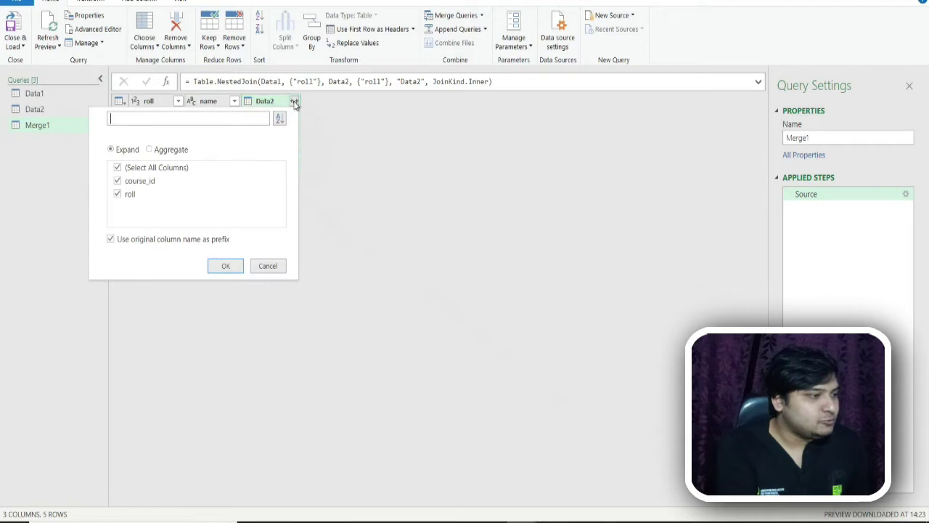
pyautogui.click(119, 195)
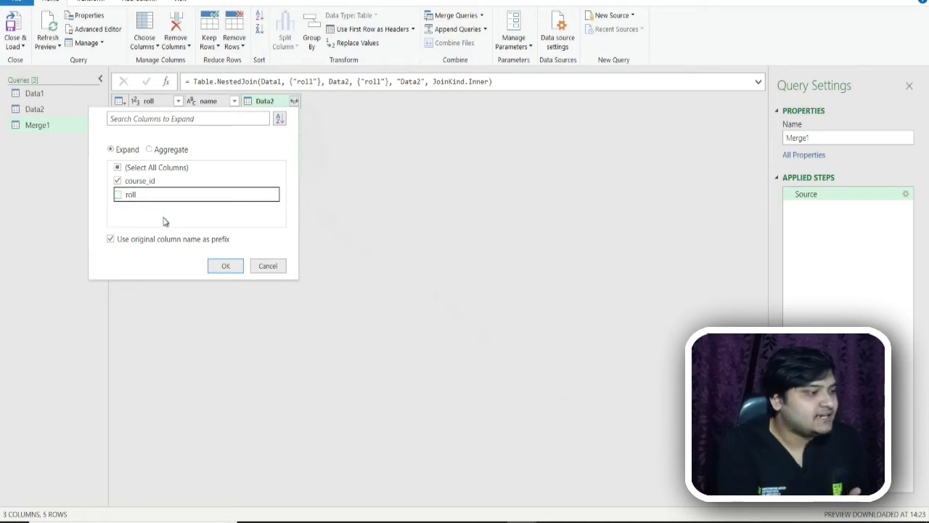
pyautogui.click(227, 267)
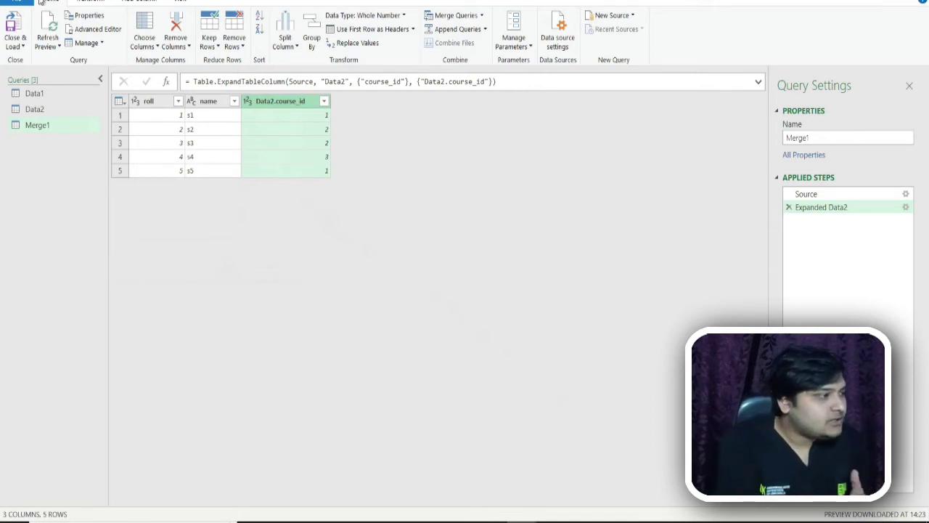
pyautogui.click(13, 26)
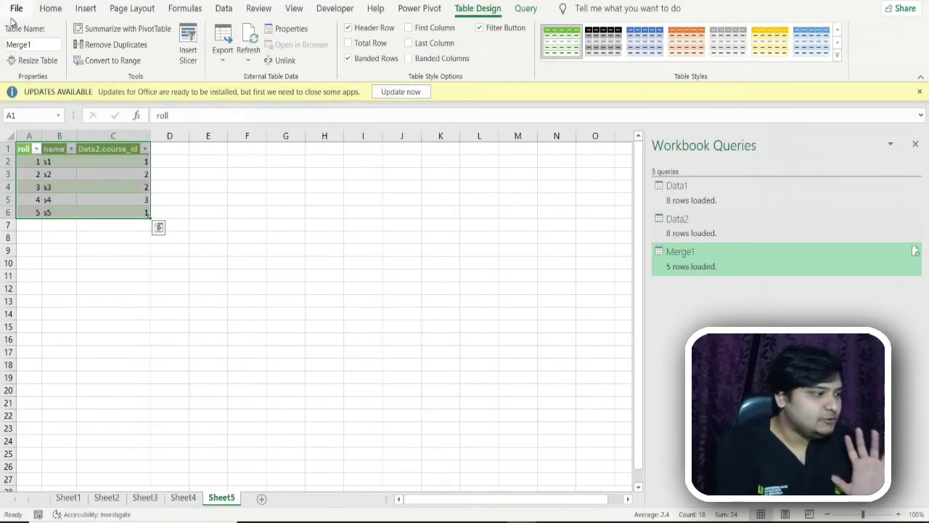
pyautogui.click(49, 161)
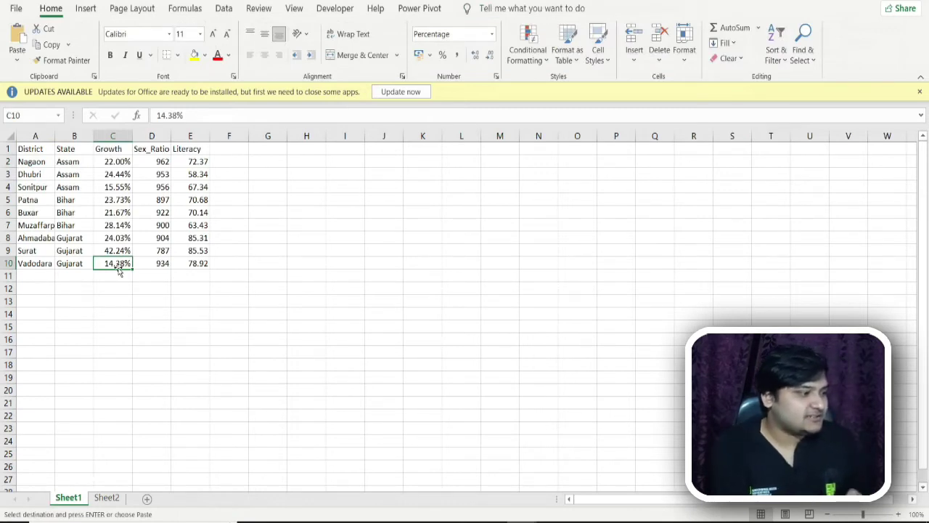
# Examine the columns of the district data on Sheet1 and Sheet2 of the district workbook, from District and State to Literacy and Population.
pyautogui.click(35, 136)
pyautogui.click(67, 135)
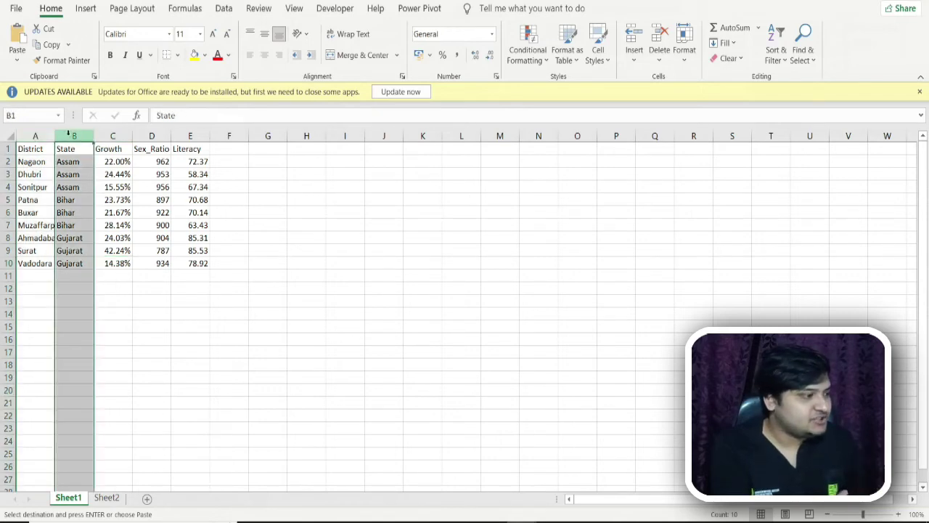
pyautogui.click(106, 134)
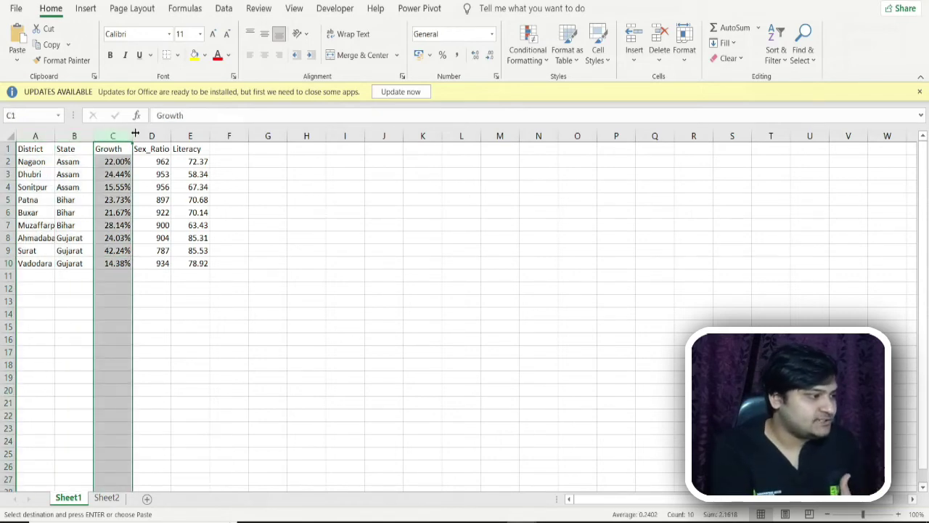
pyautogui.click(149, 132)
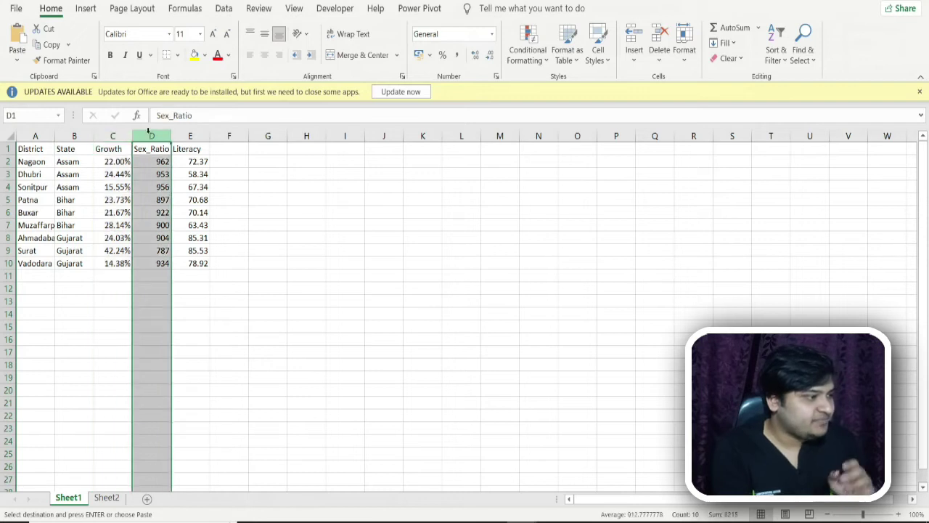
pyautogui.click(190, 134)
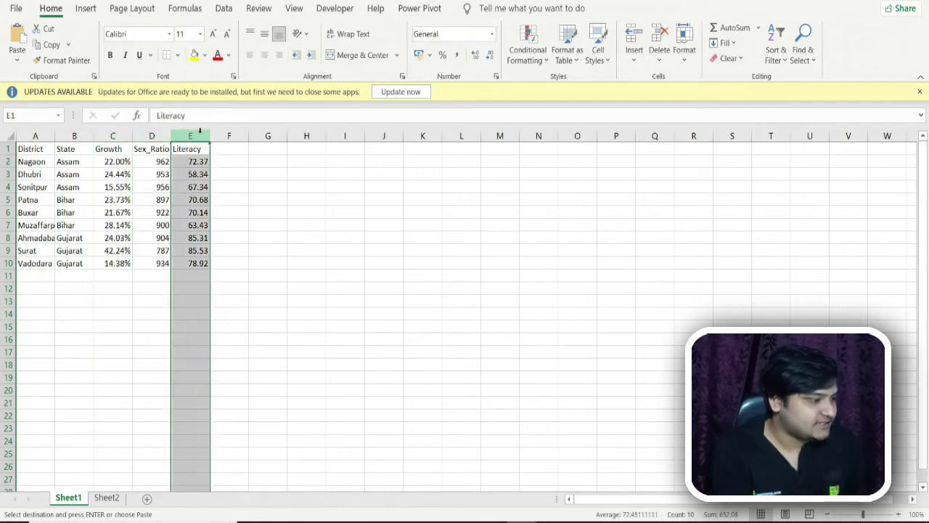
pyautogui.click(115, 498)
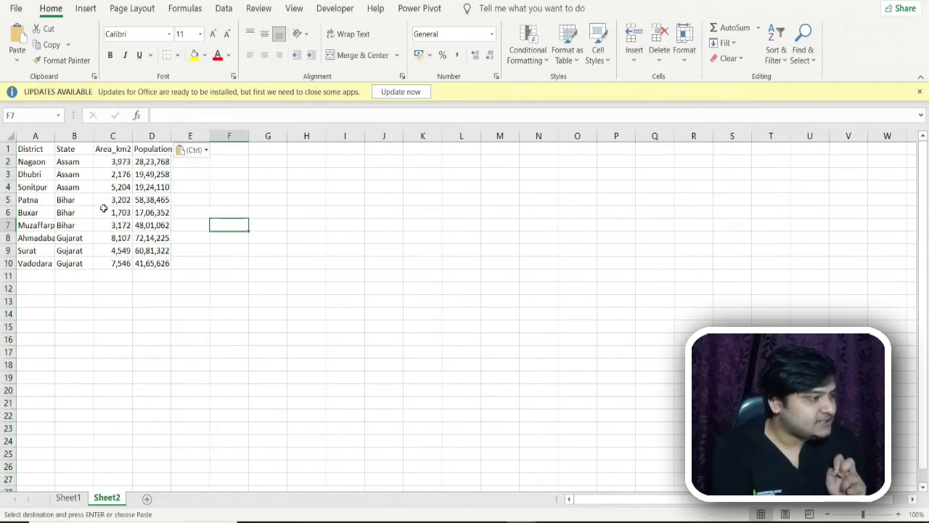
pyautogui.click(41, 134)
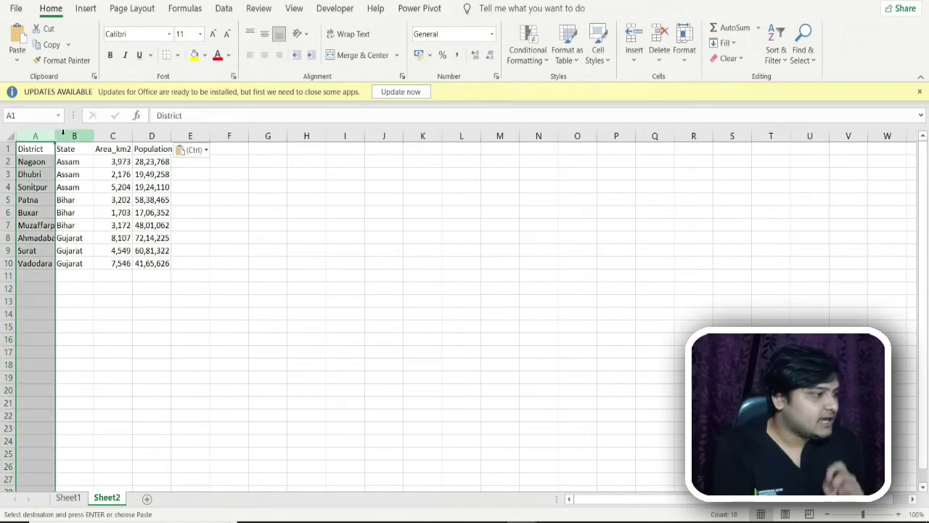
pyautogui.click(67, 133)
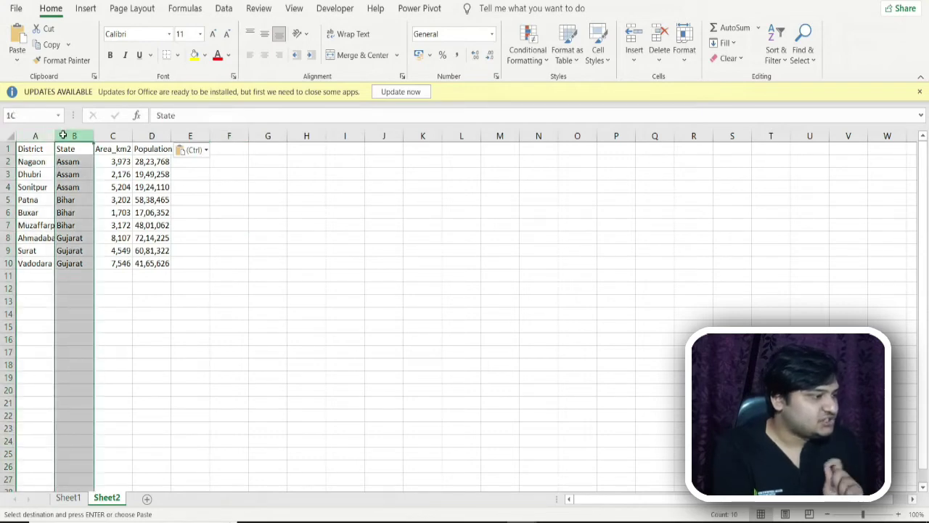
pyautogui.click(112, 135)
pyautogui.click(149, 136)
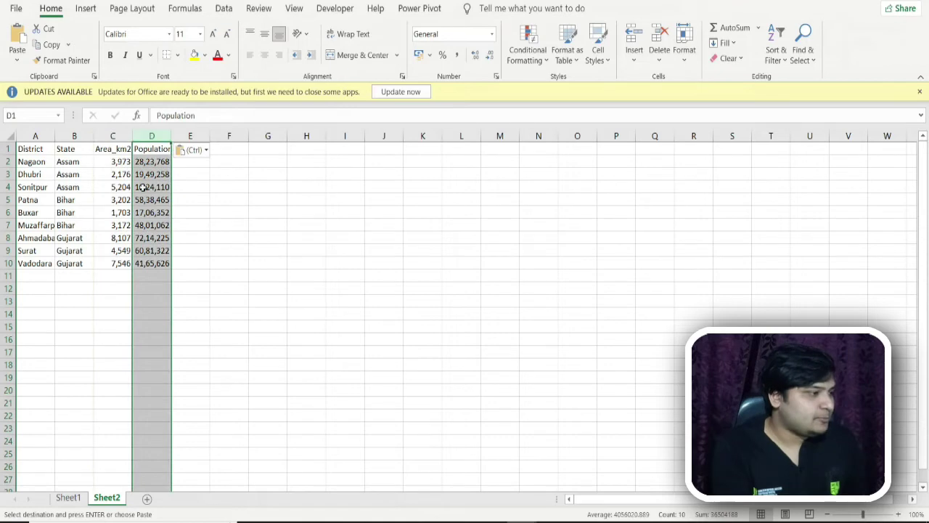
# Compare the district tables on Sheet1 and Sheet2, checking which columns they share and which columns differ.
pyautogui.click(144, 188)
pyautogui.moveTo(32, 151); pyautogui.dragTo(187, 317)
pyautogui.click(68, 497)
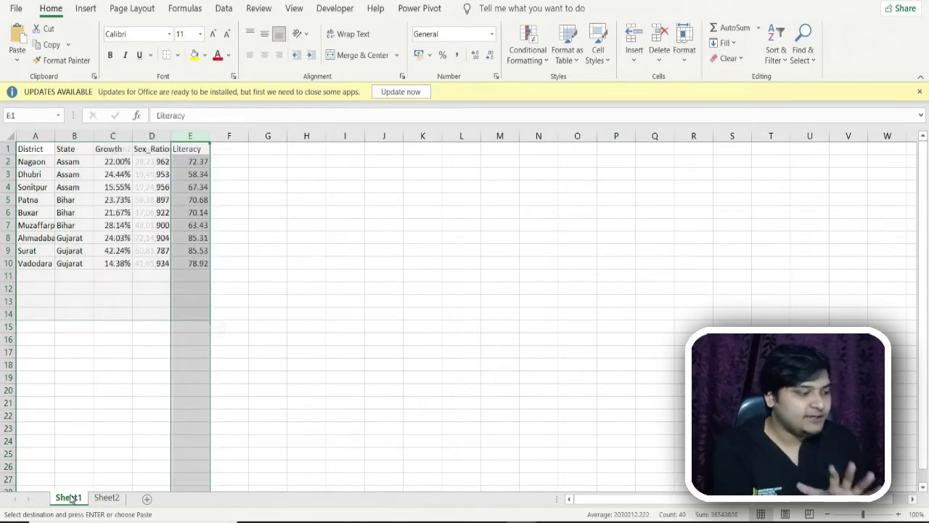
pyautogui.click(105, 498)
pyautogui.click(92, 339)
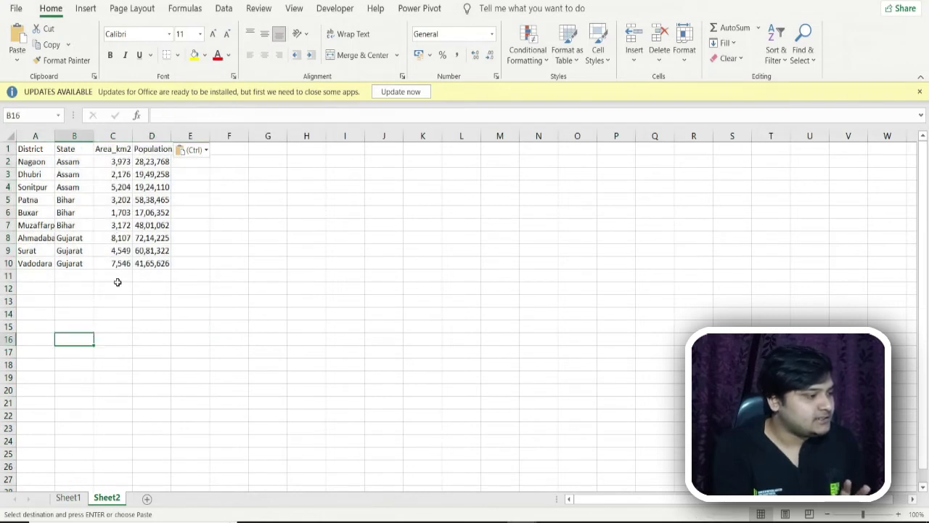
pyautogui.click(79, 500)
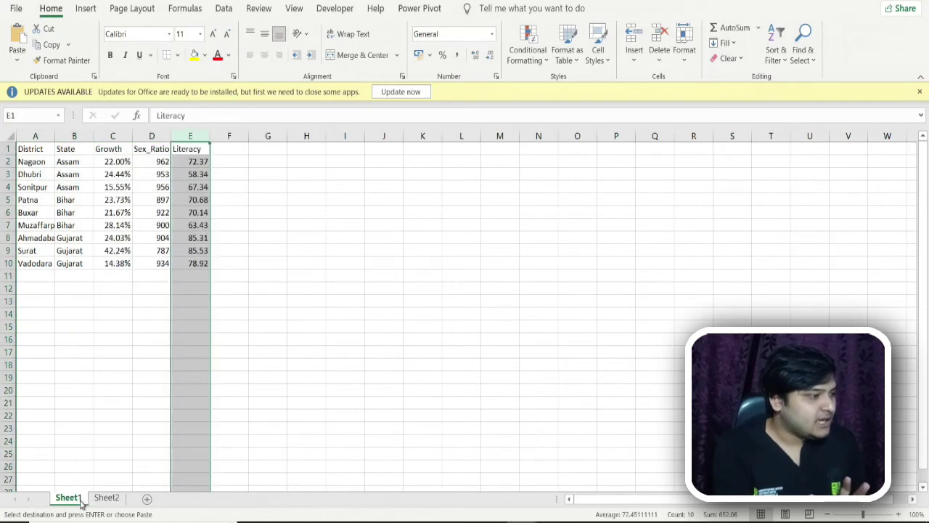
pyautogui.click(152, 166)
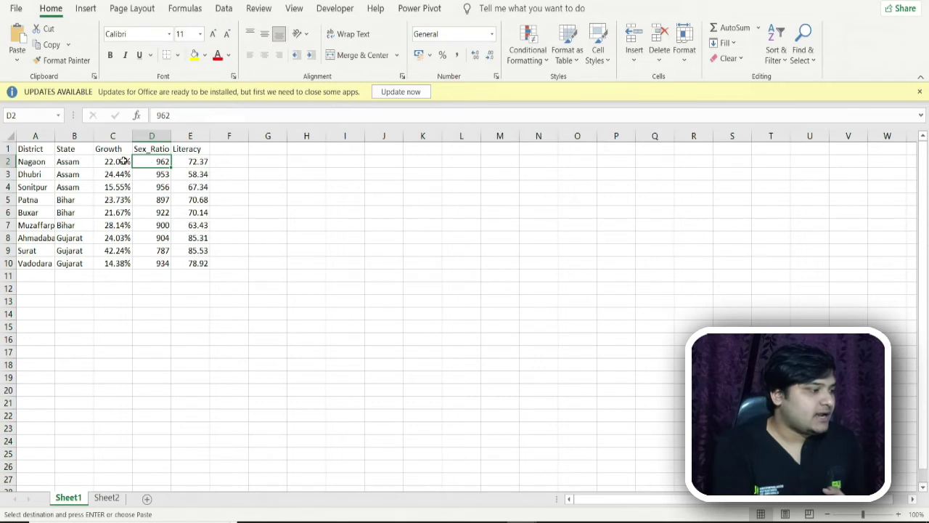
pyautogui.moveTo(81, 161); pyautogui.dragTo(78, 263)
pyautogui.click(78, 263)
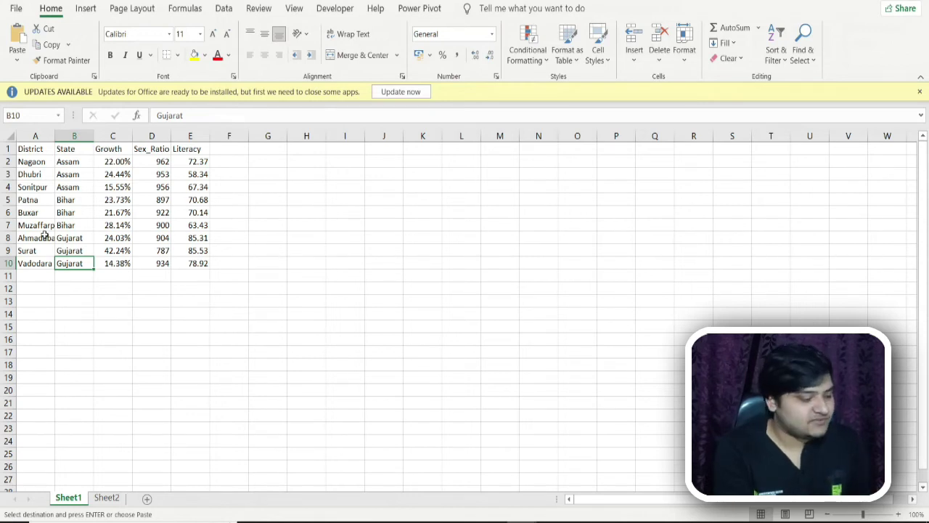
# Convert the district data in A1:E10 on Sheet1 into a table with headers and name it Data1.
pyautogui.hotkey('ctrl', 'a')
pyautogui.hotkey('ctrl', 't')
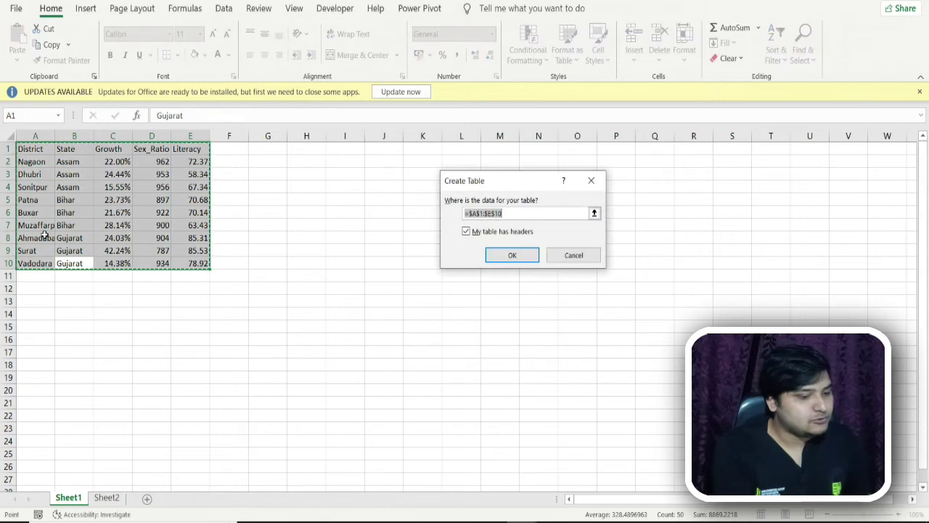
pyautogui.press('Return')
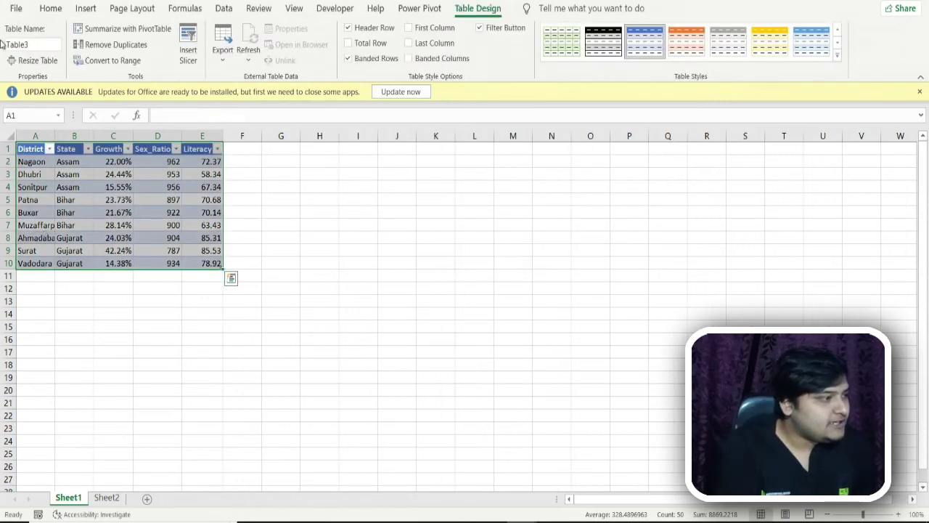
pyautogui.click(38, 45)
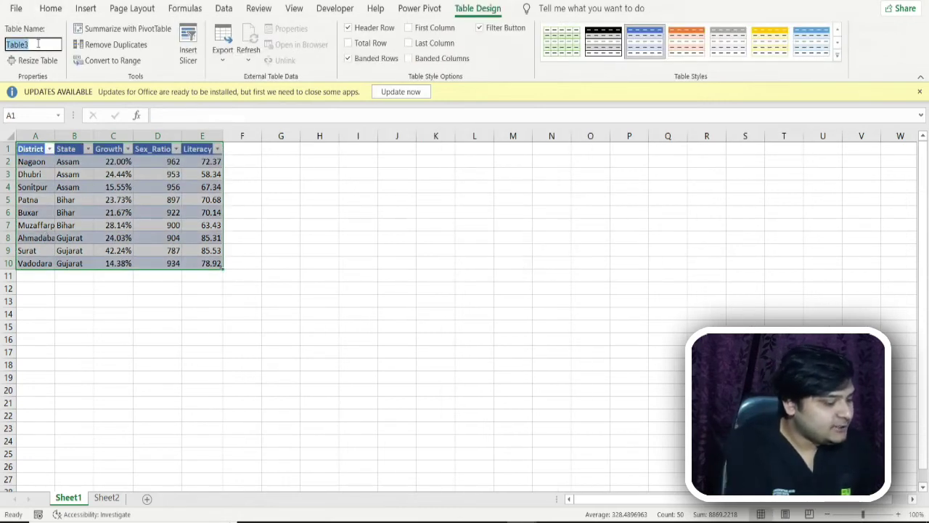
pyautogui.write('Data1')
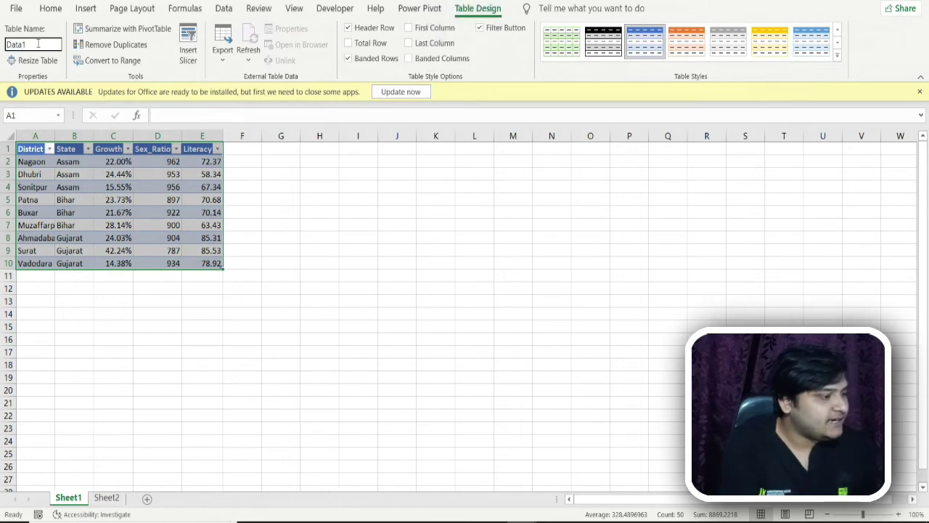
# Convert the district data in A1:D10 on Sheet2 into a table with headers and name it Data2.
pyautogui.click(113, 499)
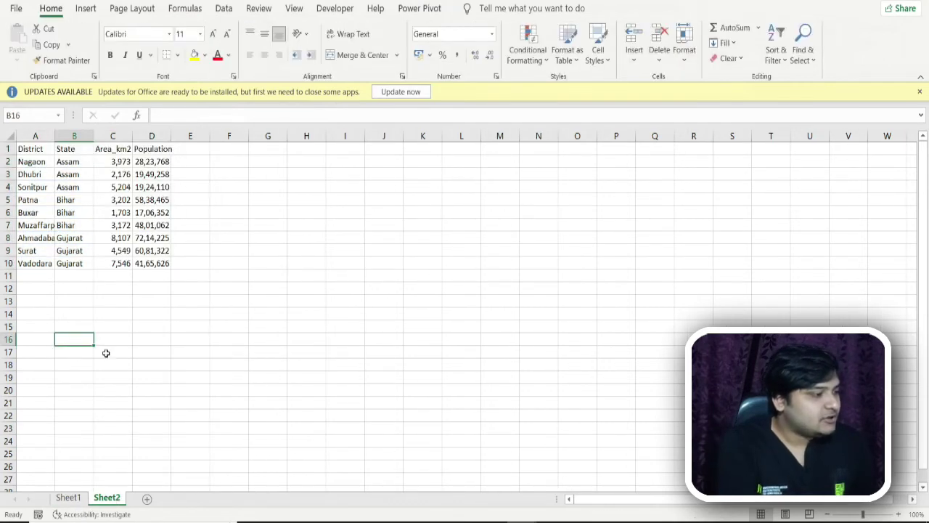
pyautogui.click(102, 212)
pyautogui.hotkey('ctrl', 't')
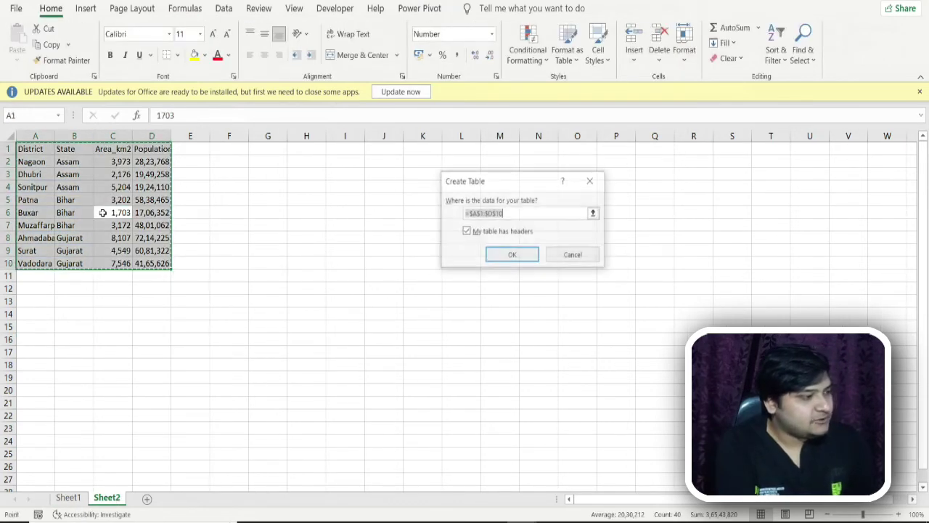
pyautogui.press('Return')
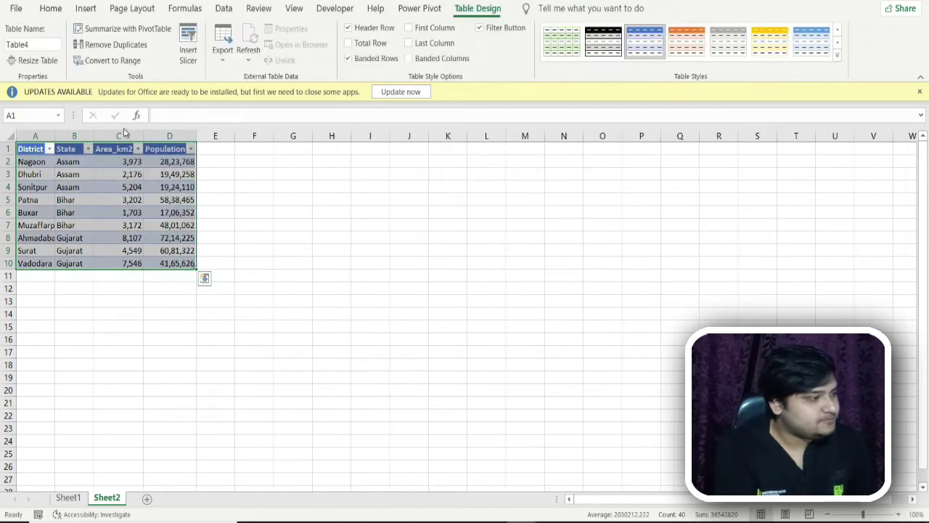
pyautogui.doubleClick(32, 44)
pyautogui.write('Data2')
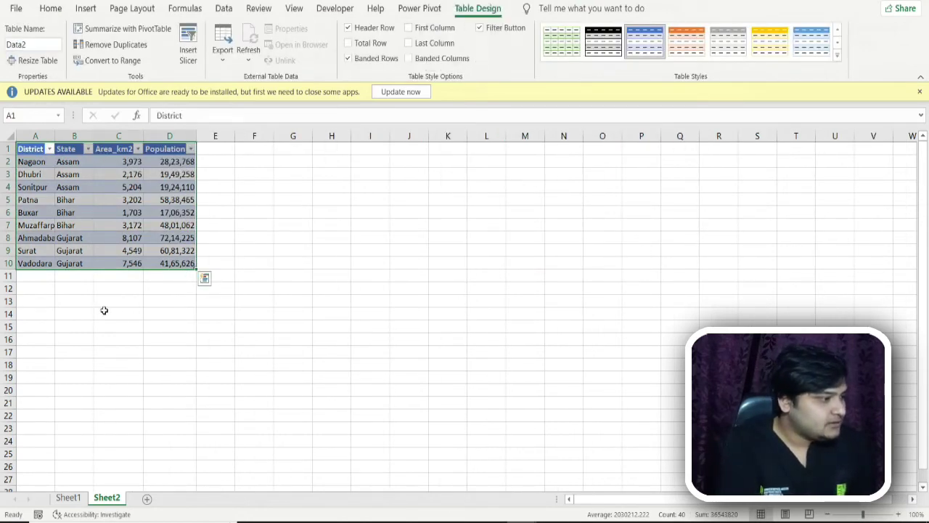
pyautogui.click(104, 310)
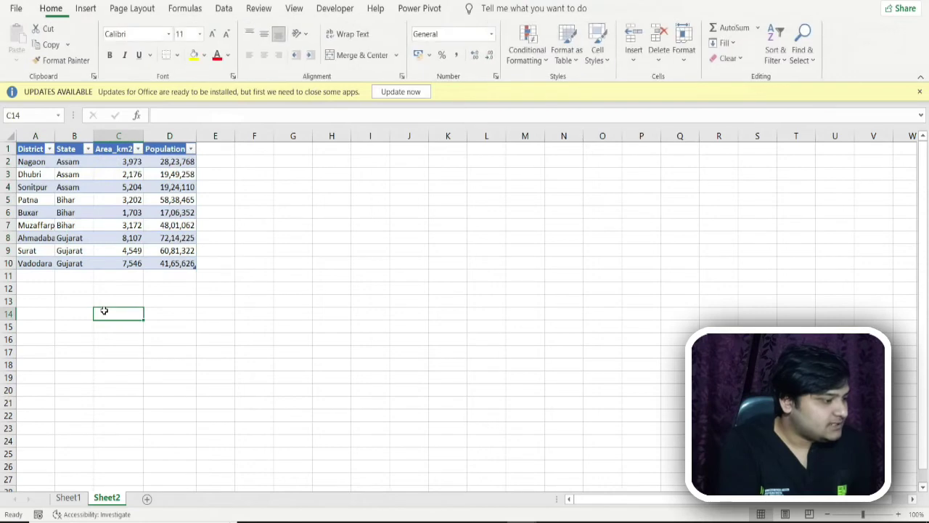
# Create a Power Query query from the Data1 table on Sheet1 and load it to a new sheet.
pyautogui.click(67, 498)
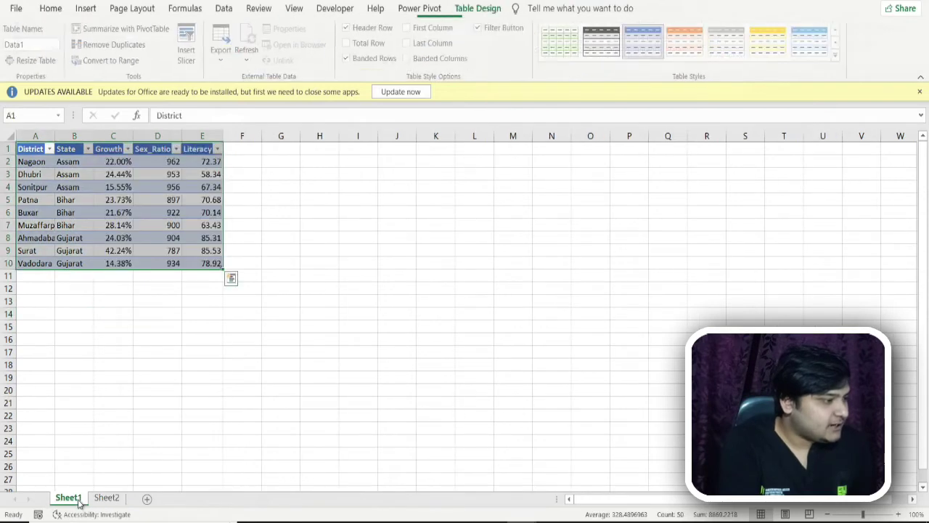
pyautogui.click(92, 187)
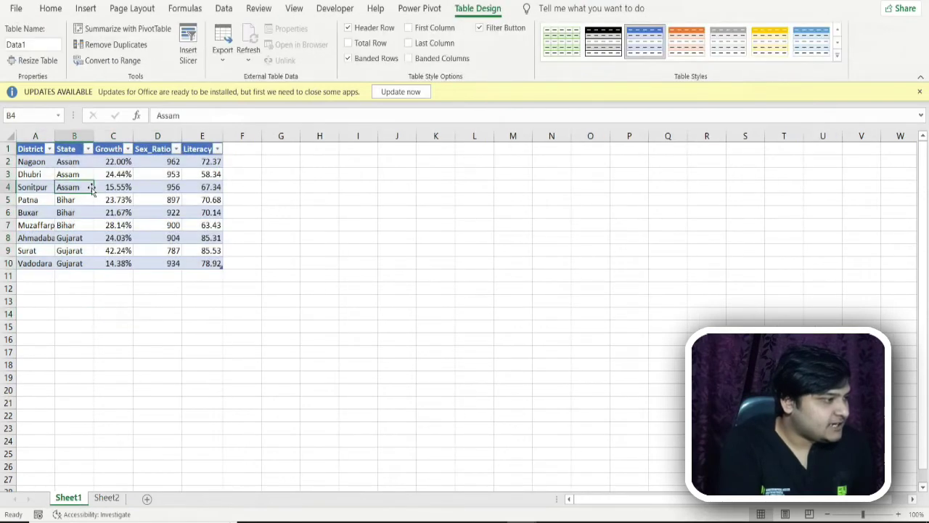
pyautogui.click(223, 9)
pyautogui.click(233, 45)
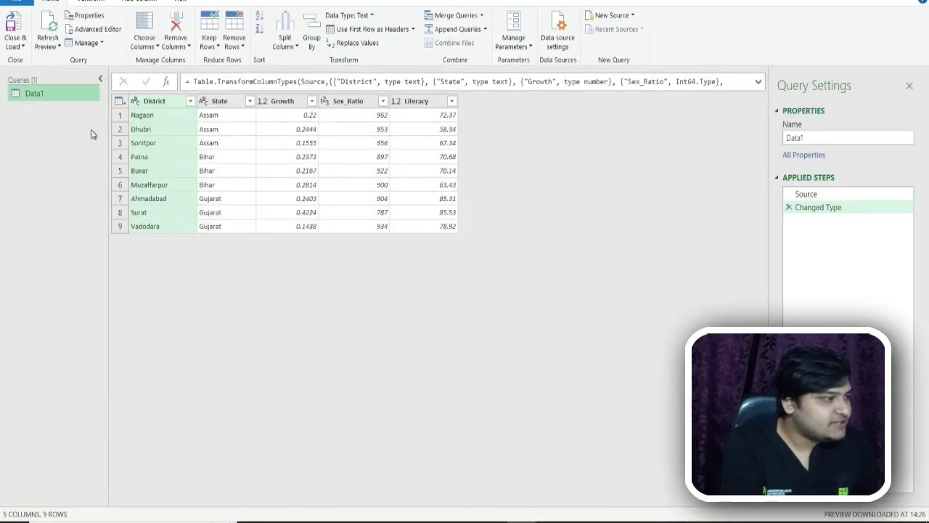
pyautogui.click(16, 27)
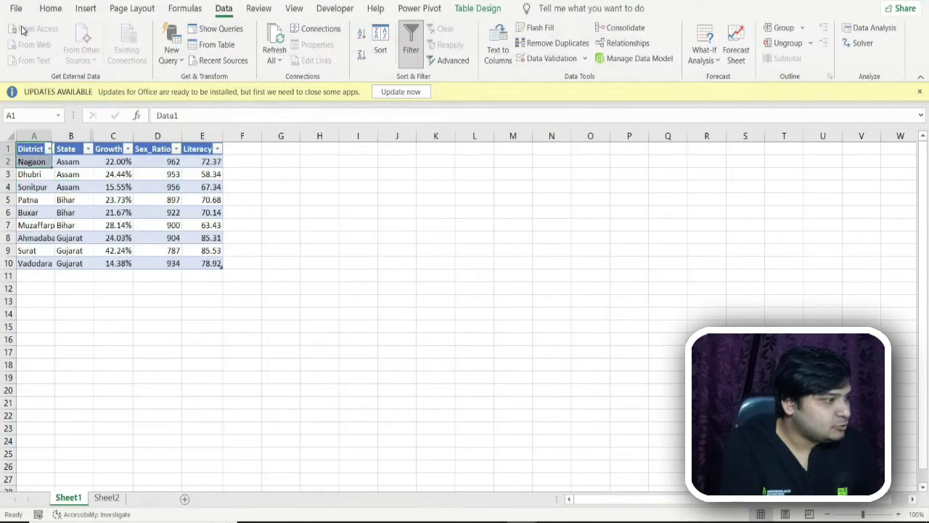
# Create a Power Query query from the Data2 table on Sheet2 and load it to a new sheet.
pyautogui.click(107, 498)
pyautogui.click(122, 173)
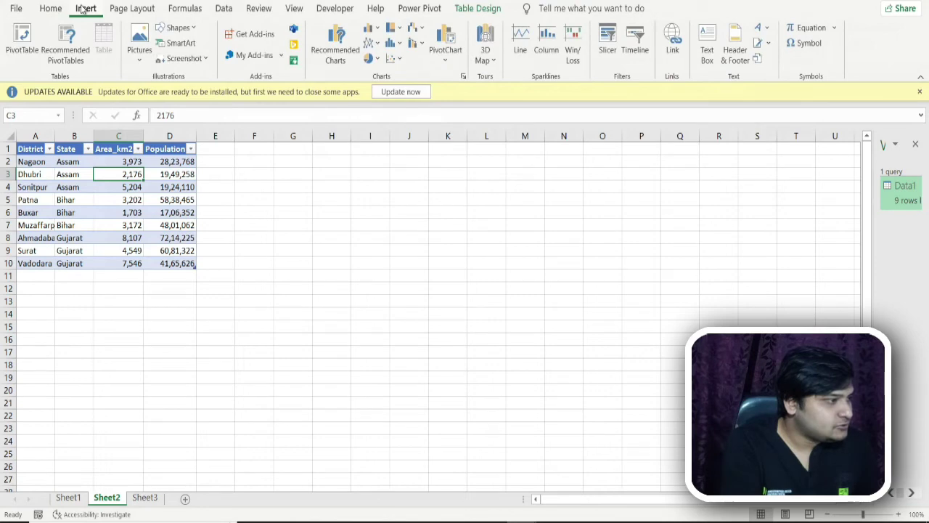
pyautogui.click(223, 8)
pyautogui.click(218, 46)
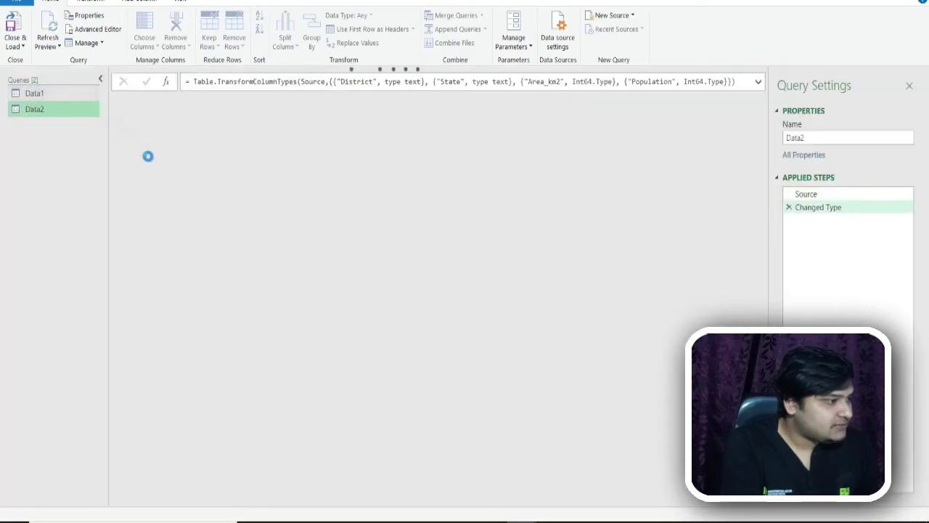
pyautogui.click(16, 22)
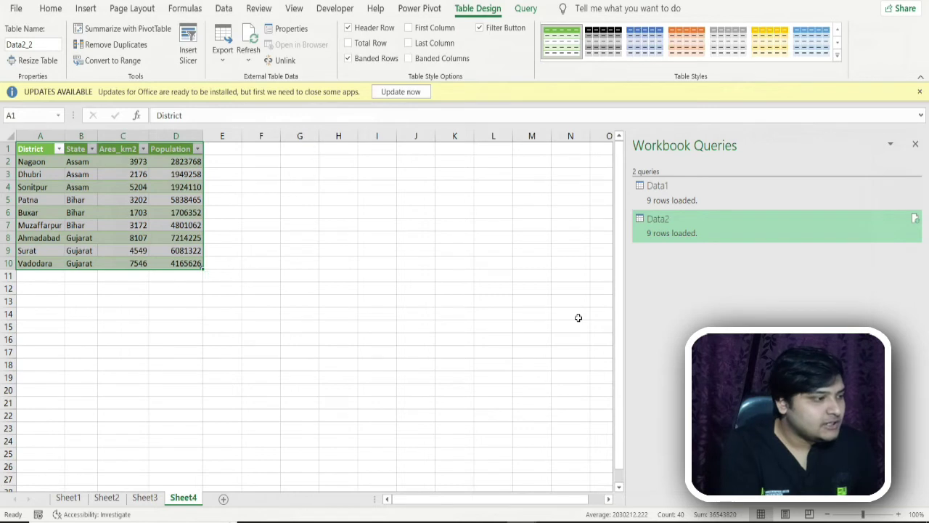
pyautogui.click(185, 238)
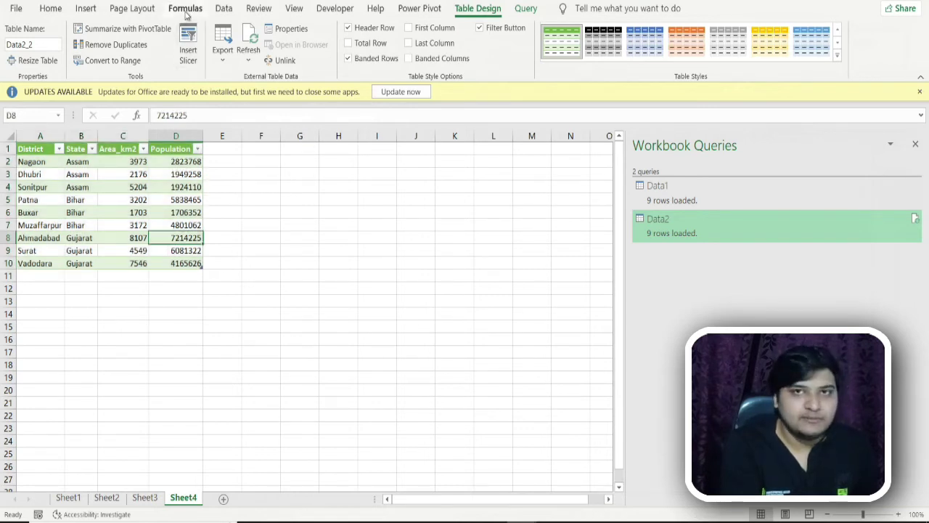
# Start a merge of the district queries with Data1 as the first table and Data2 as the second.
pyautogui.click(223, 9)
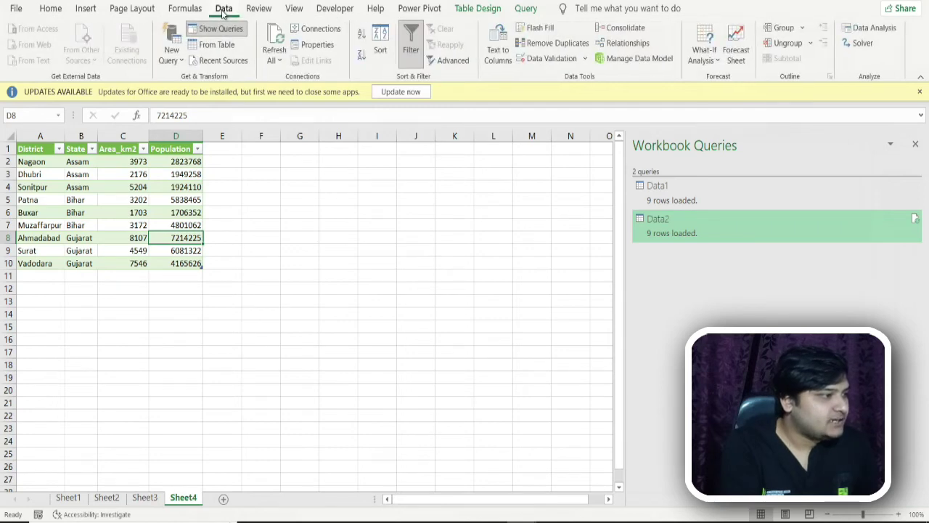
pyautogui.click(177, 54)
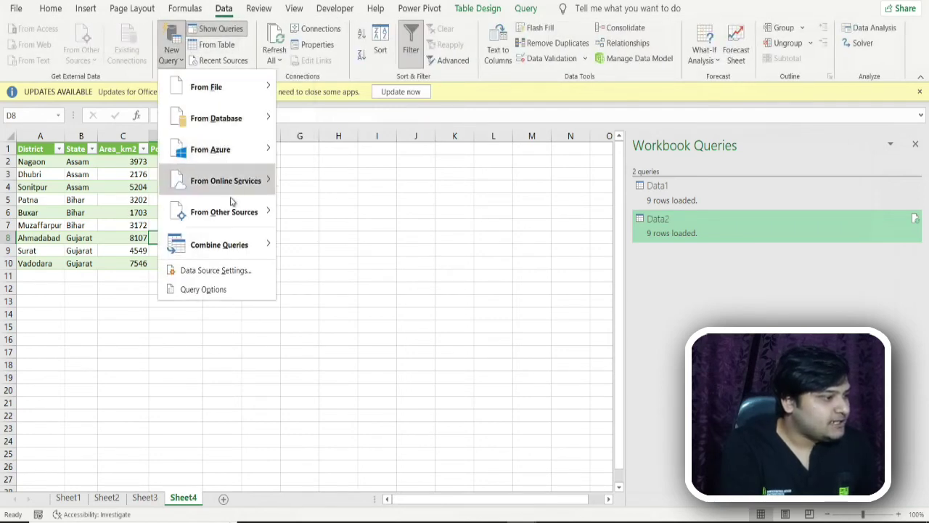
pyautogui.moveTo(241, 239)
pyautogui.click(320, 246)
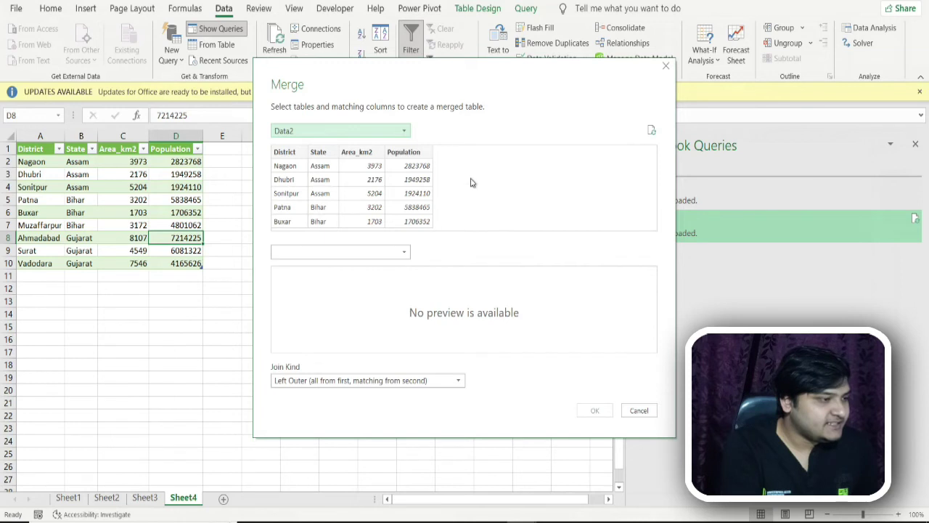
pyautogui.click(376, 131)
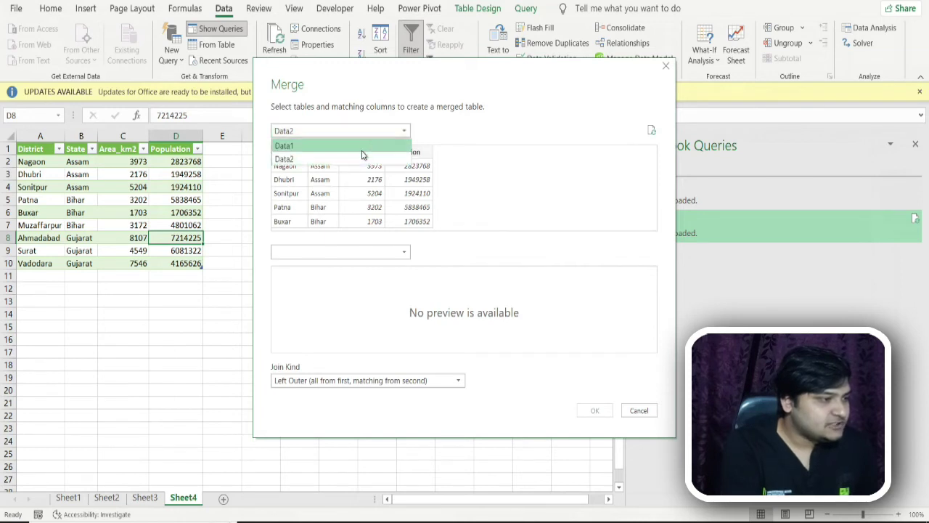
pyautogui.click(363, 147)
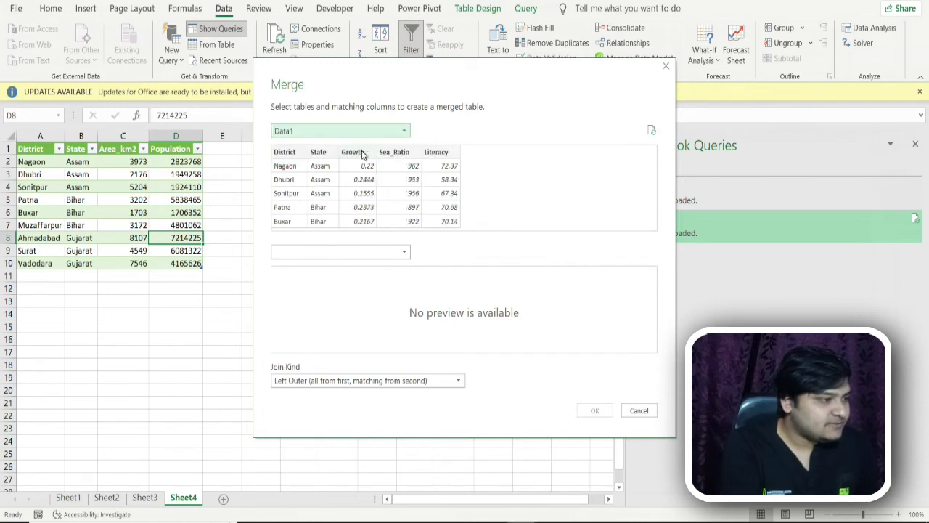
pyautogui.click(404, 253)
pyautogui.click(388, 281)
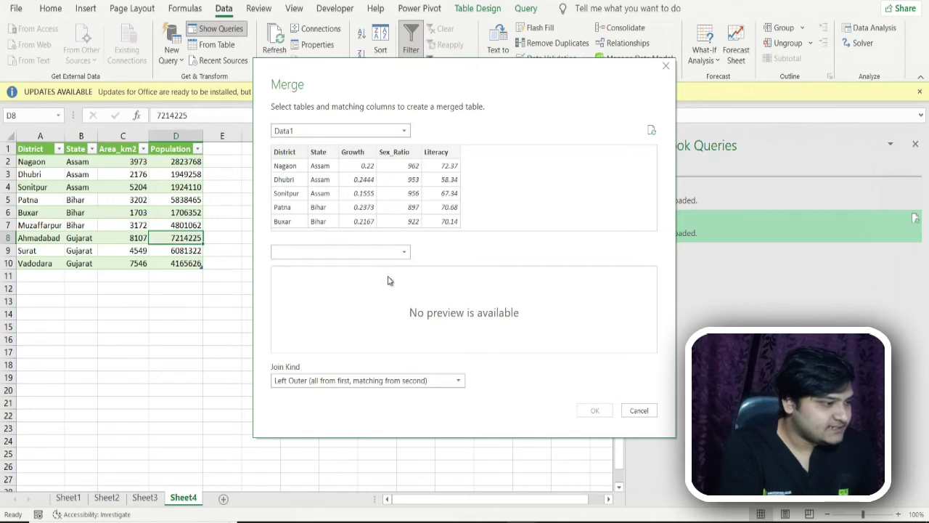
# Match both tables on their District columns and create the merge with the Inner (only matching rows) join kind.
pyautogui.click(293, 156)
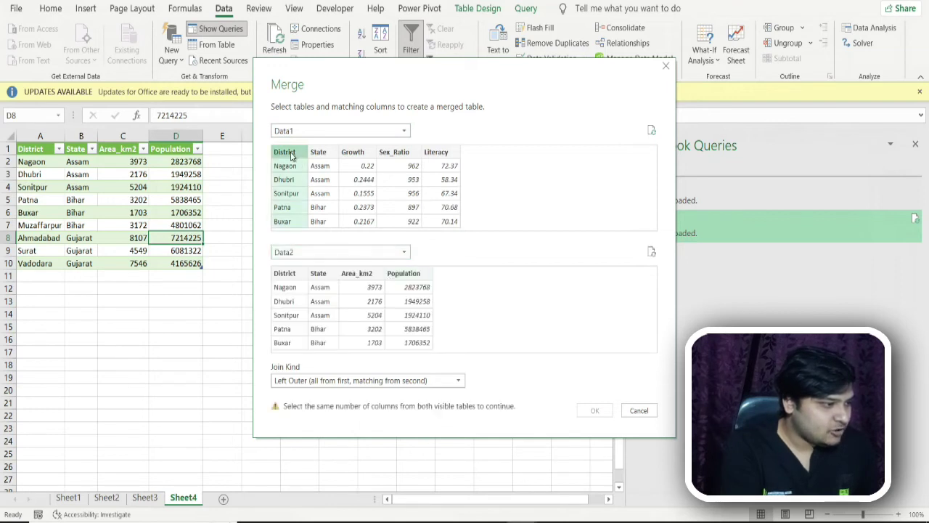
pyautogui.click(290, 278)
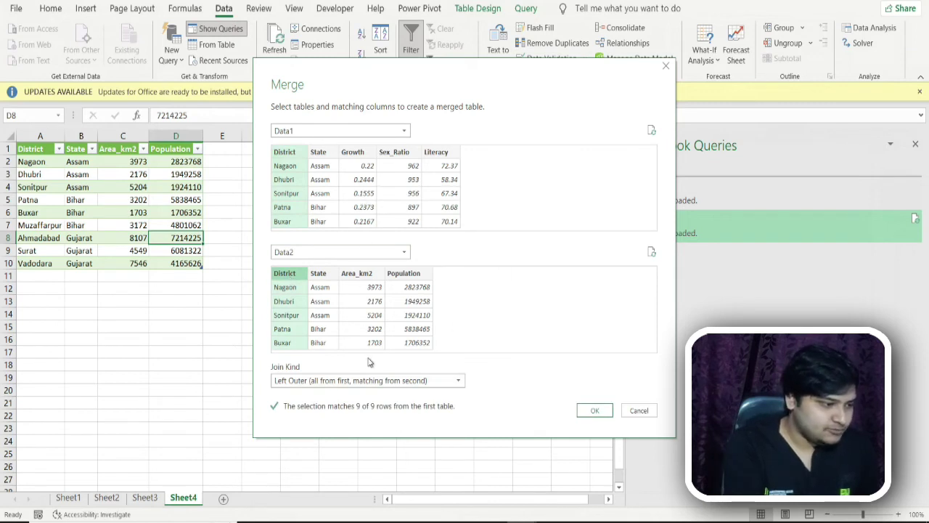
pyautogui.click(440, 382)
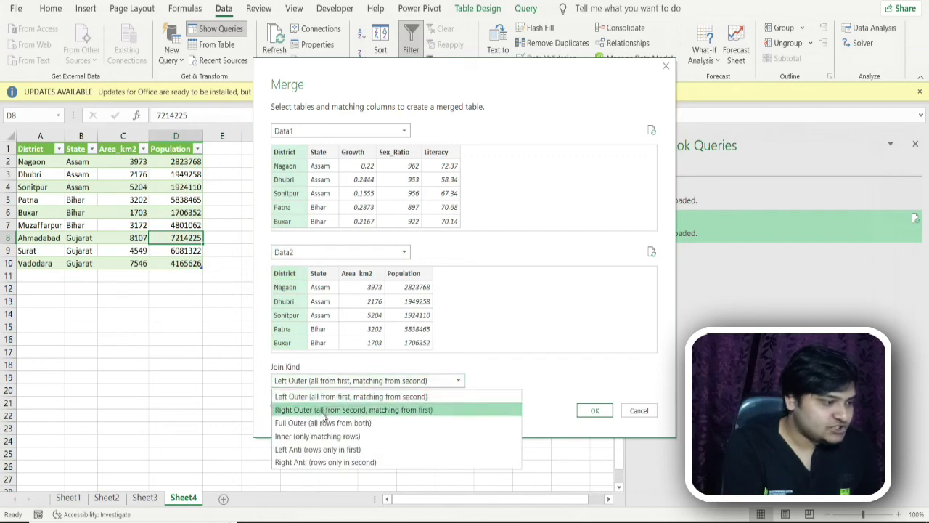
pyautogui.click(323, 435)
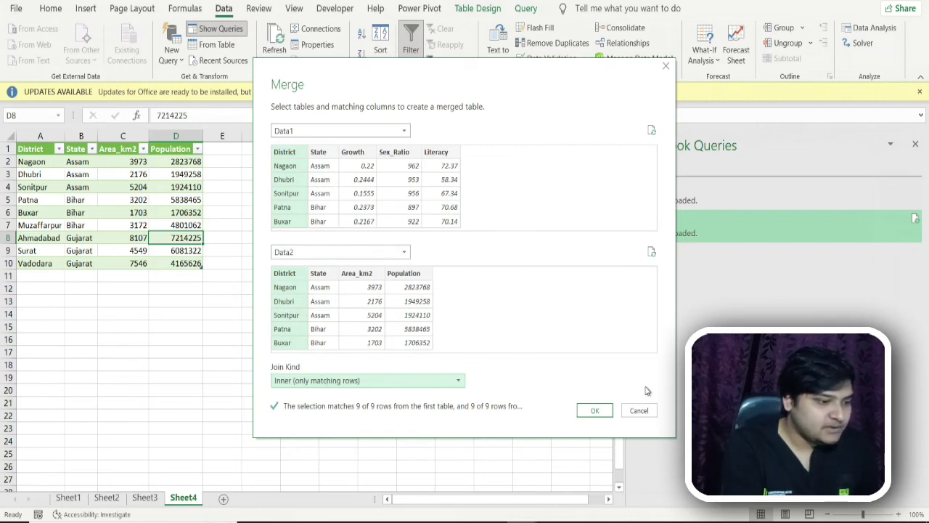
pyautogui.click(595, 410)
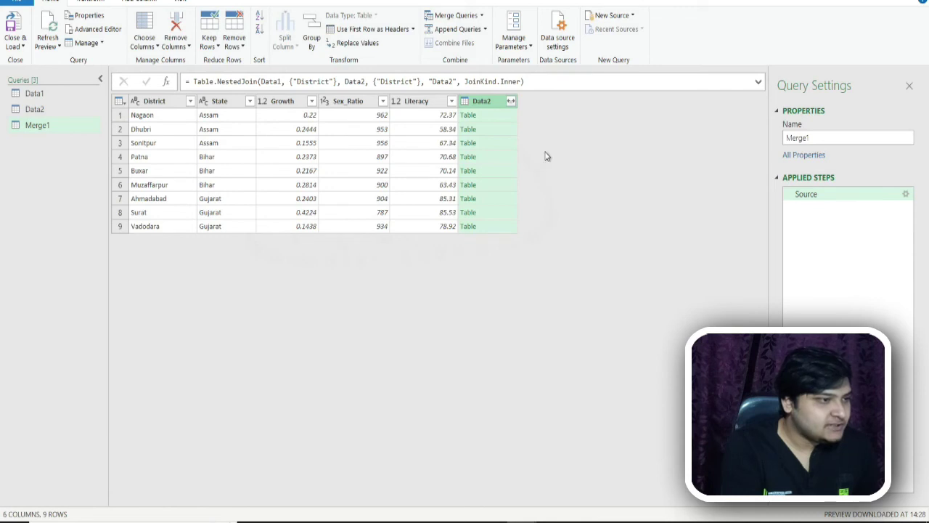
# Expand the Data2 column of the merged query to only Area_km2 and Population, keeping the original column name as prefix.
pyautogui.click(511, 102)
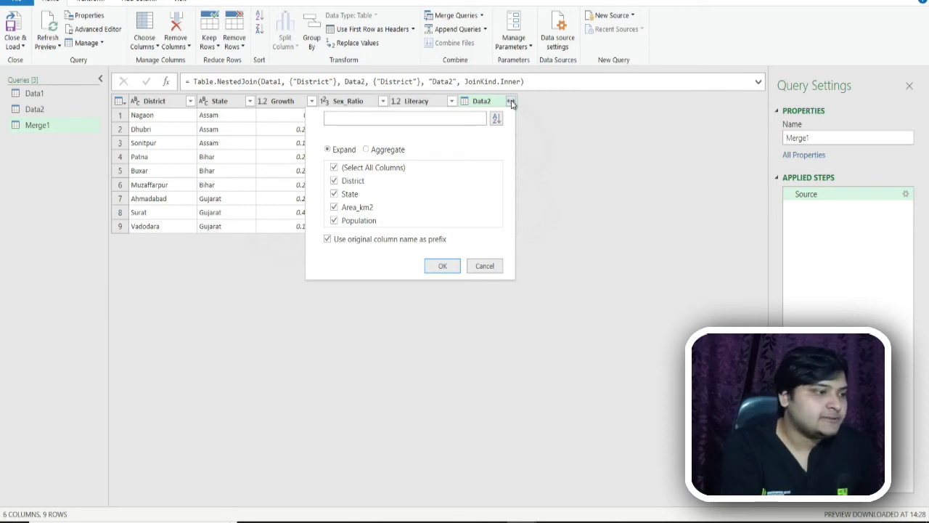
pyautogui.click(335, 167)
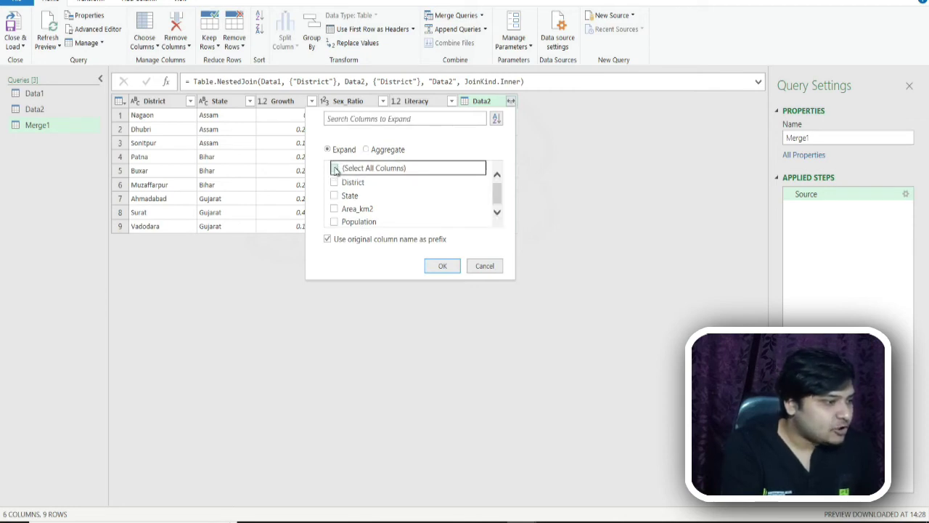
pyautogui.click(334, 208)
pyautogui.click(334, 222)
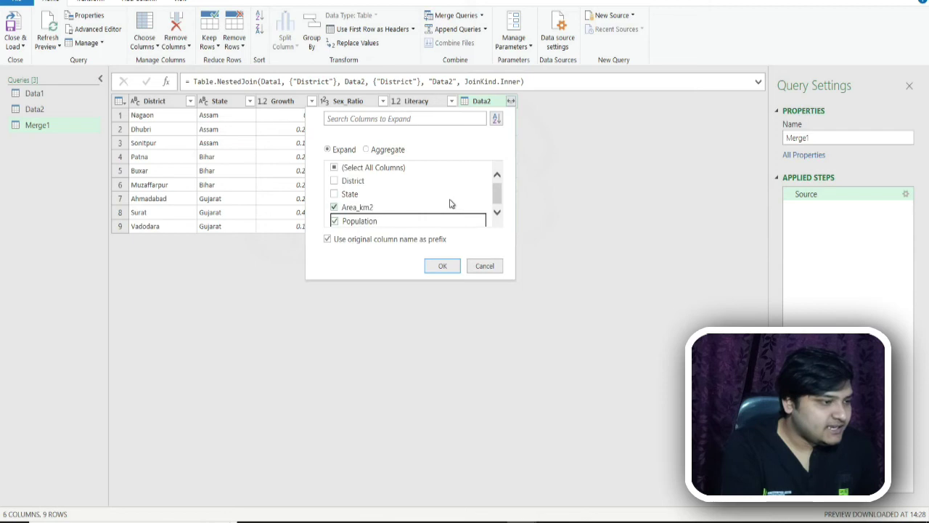
pyautogui.click(498, 196)
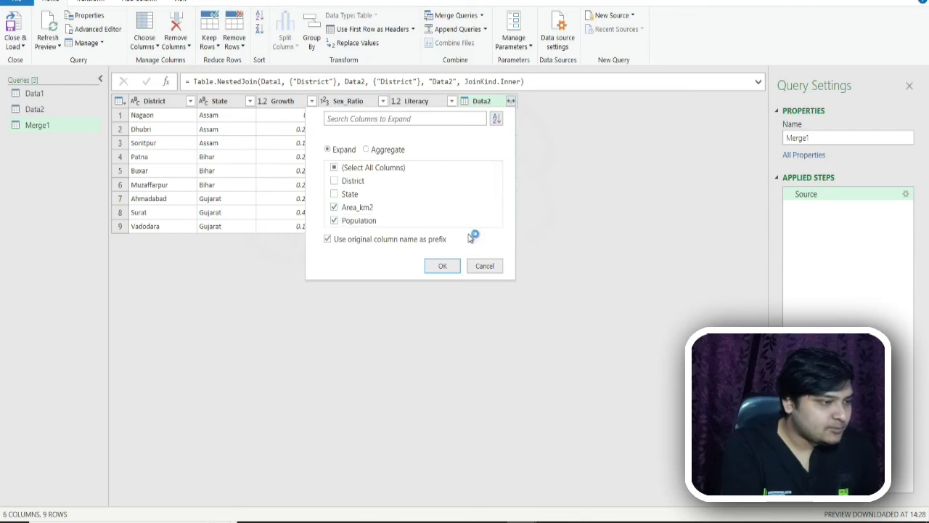
pyautogui.click(435, 267)
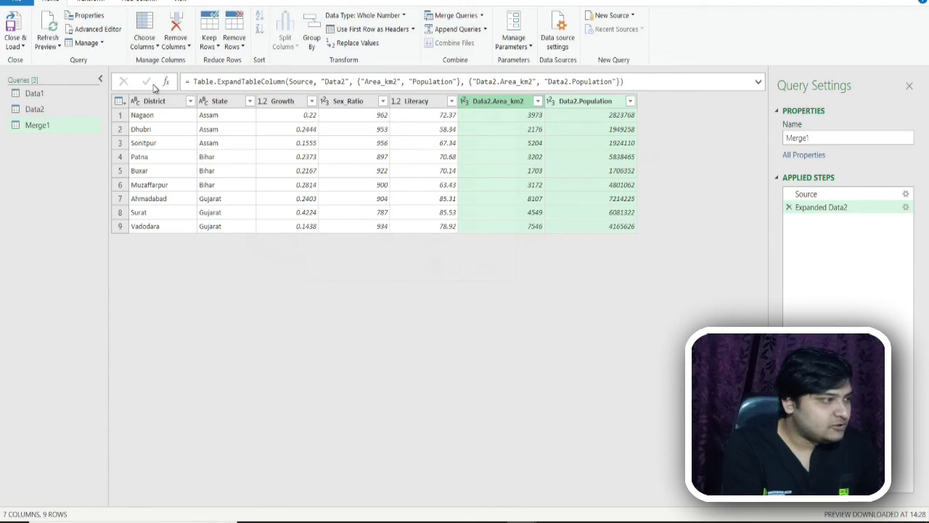
# Close the query editor and load the merged district table to a new worksheet.
pyautogui.click(15, 28)
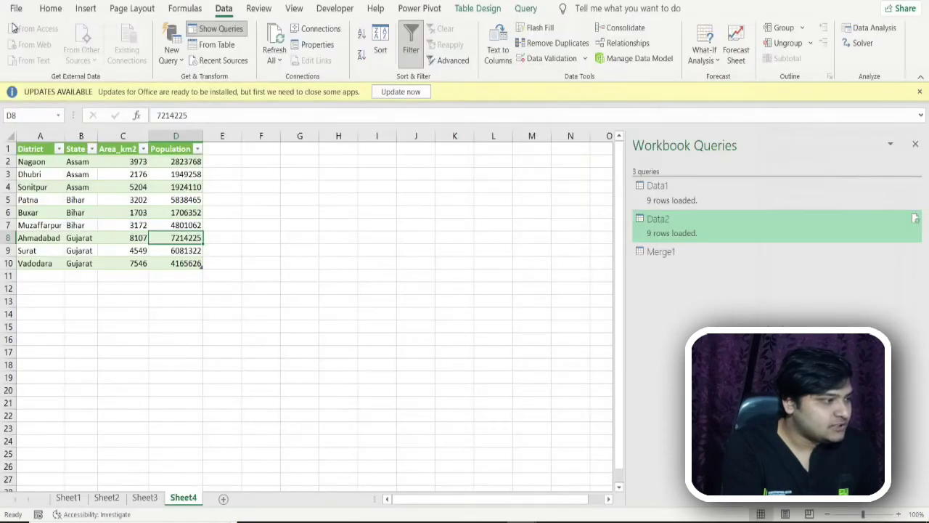
pyautogui.click(254, 223)
pyautogui.hotkey('ctrl', 'a')
pyautogui.click(174, 389)
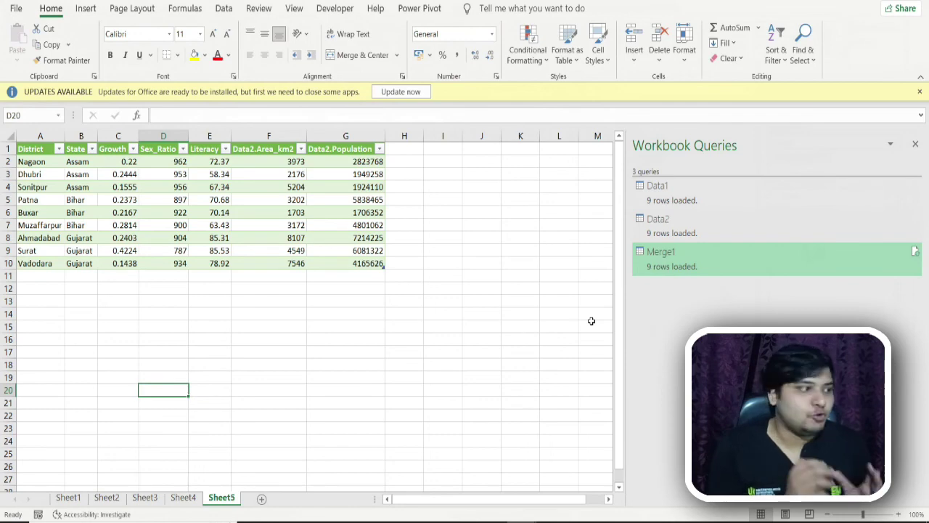
# Create a PivotTable from the Merge1 table on a new worksheet.
pyautogui.click(334, 224)
pyautogui.click(86, 9)
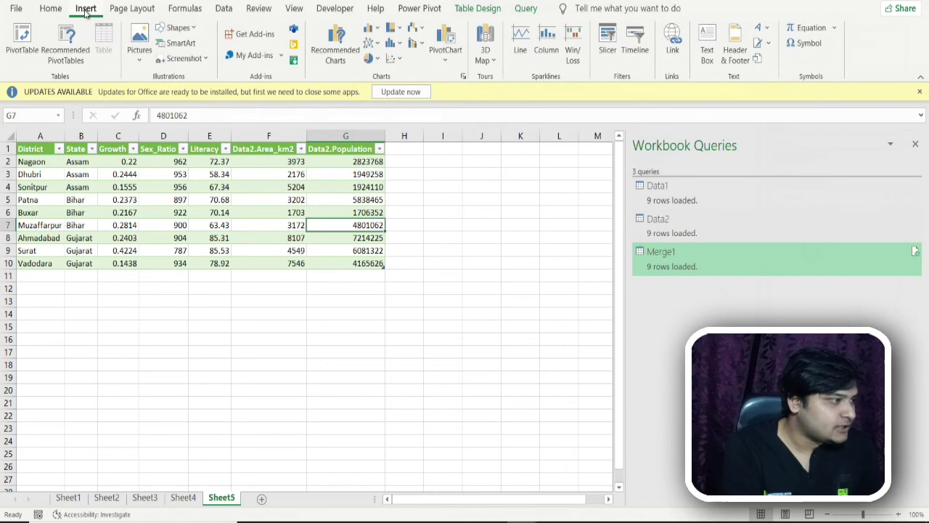
pyautogui.click(22, 40)
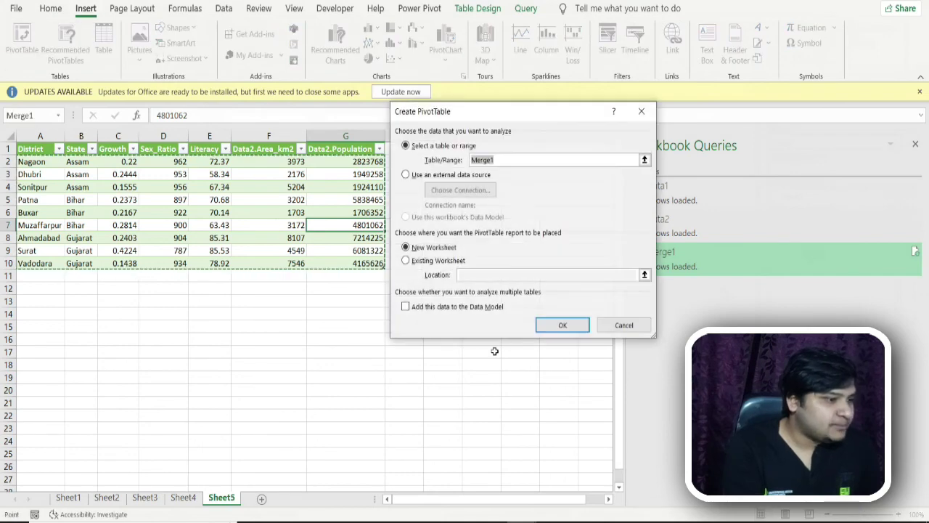
pyautogui.click(563, 326)
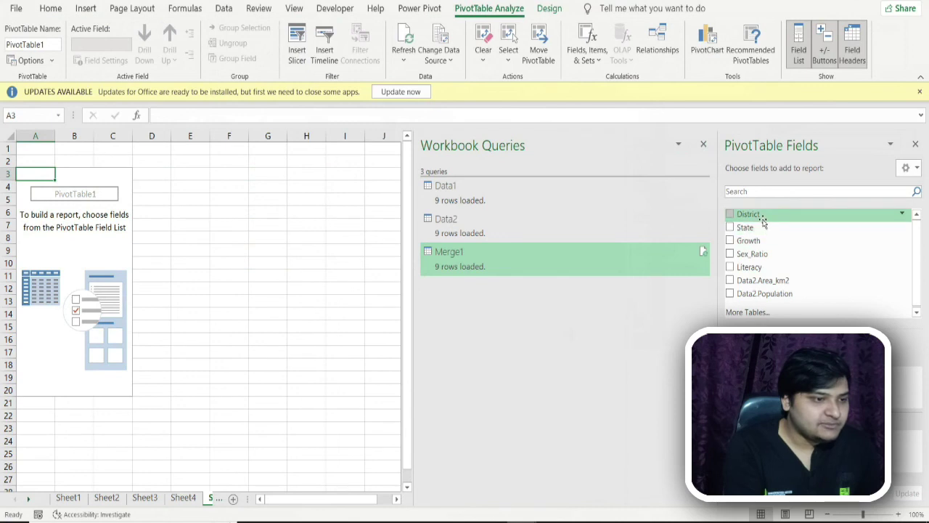
# Put State in the PivotTable rows and add Data2.Area_km2 and Literacy as values.
pyautogui.moveTo(760, 227); pyautogui.dragTo(757, 443)
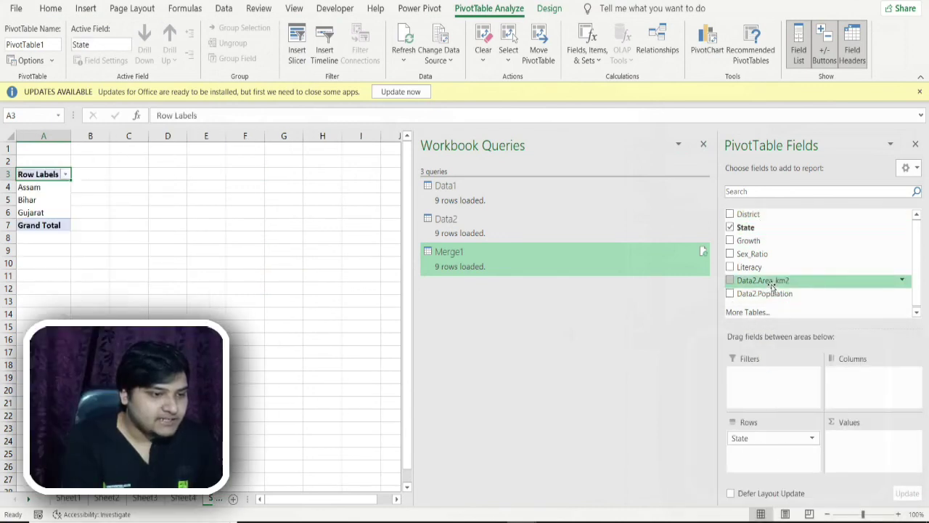
pyautogui.moveTo(771, 282); pyautogui.dragTo(863, 458)
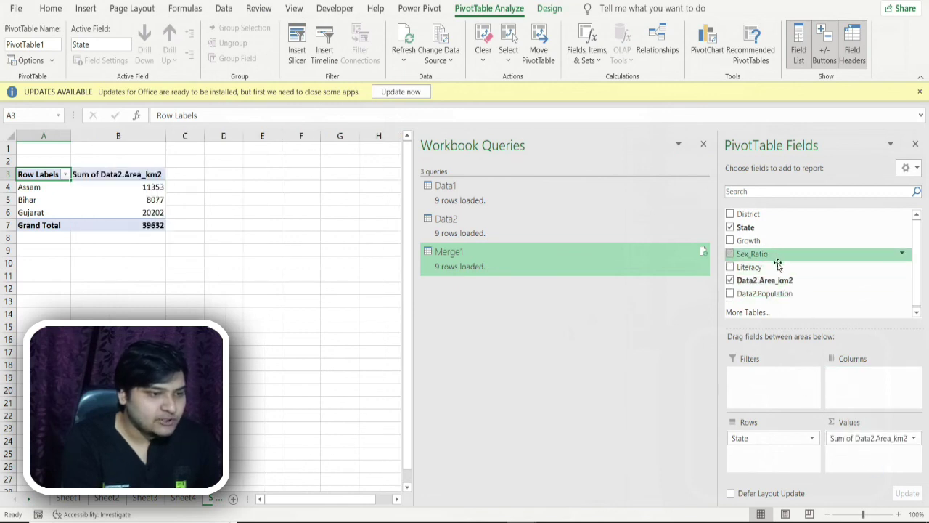
pyautogui.moveTo(779, 268); pyautogui.dragTo(875, 455)
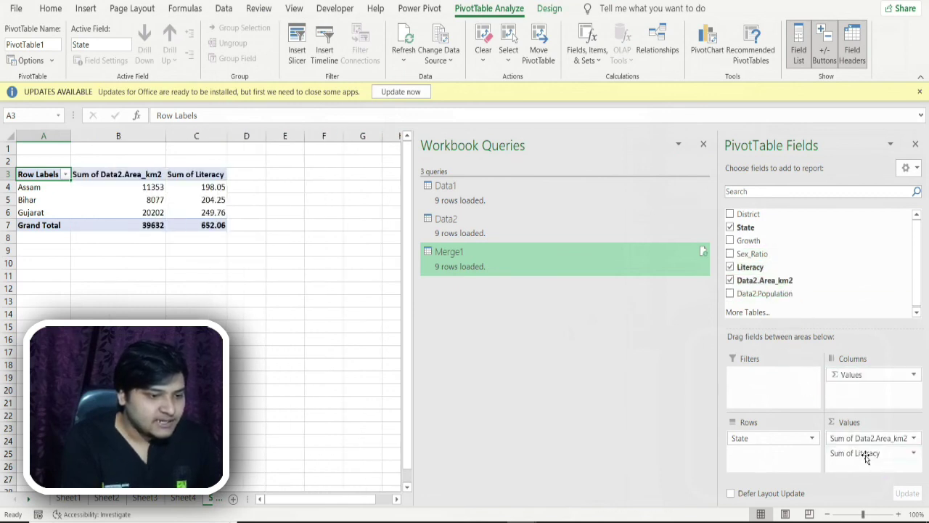
# Summarize the PivotTable's Literacy value field by Average.
pyautogui.click(883, 454)
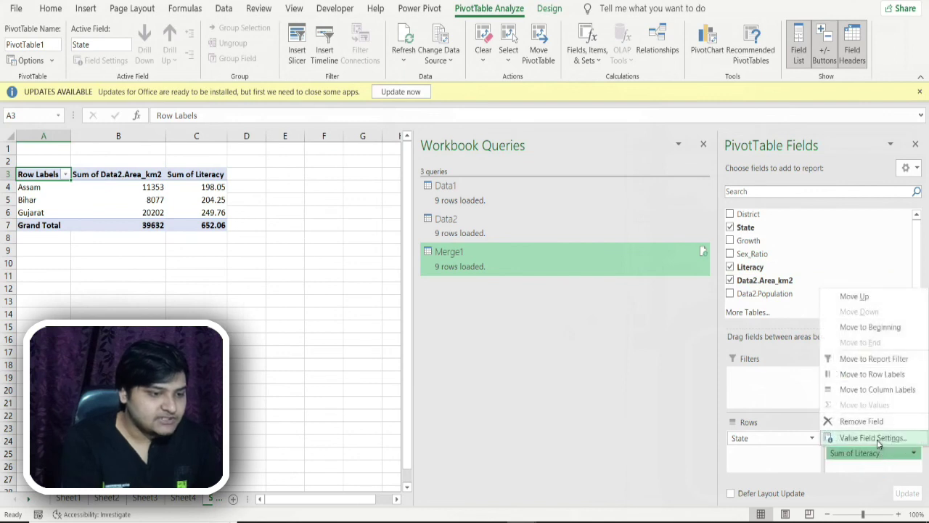
pyautogui.click(877, 439)
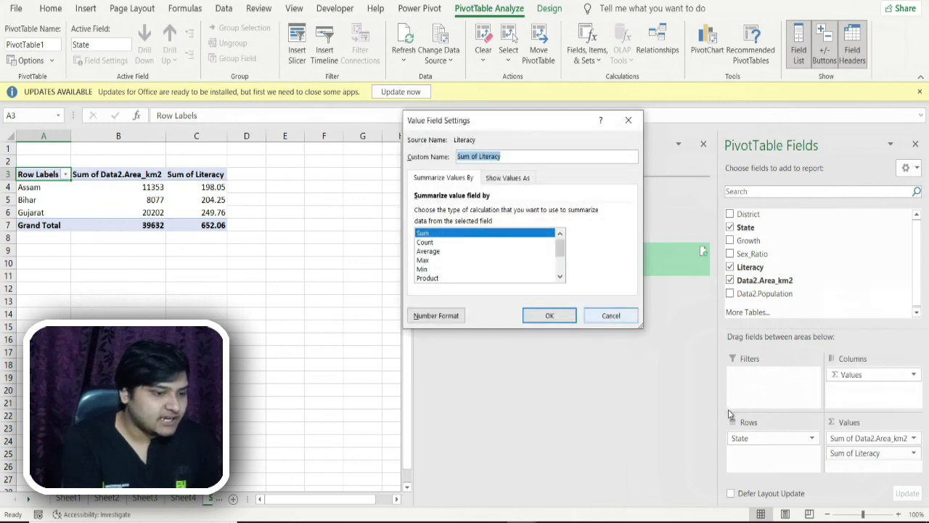
pyautogui.click(428, 252)
pyautogui.click(537, 316)
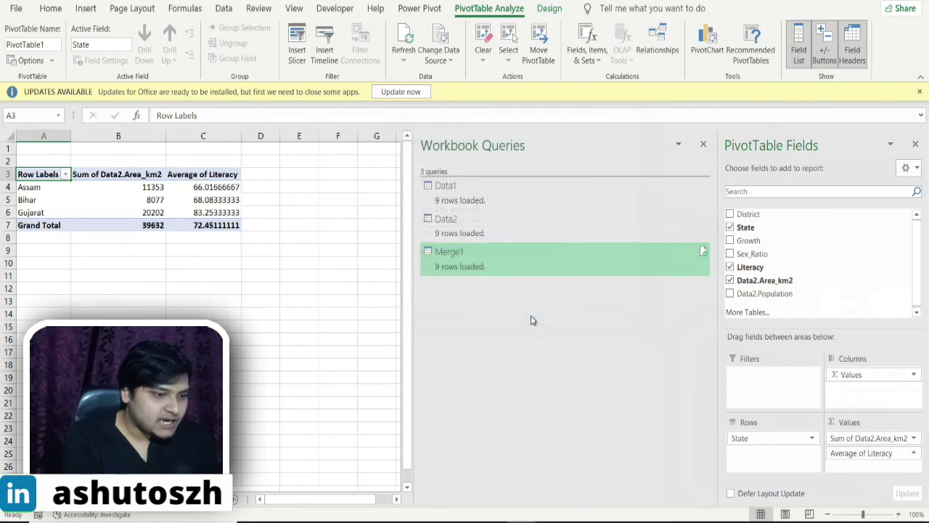